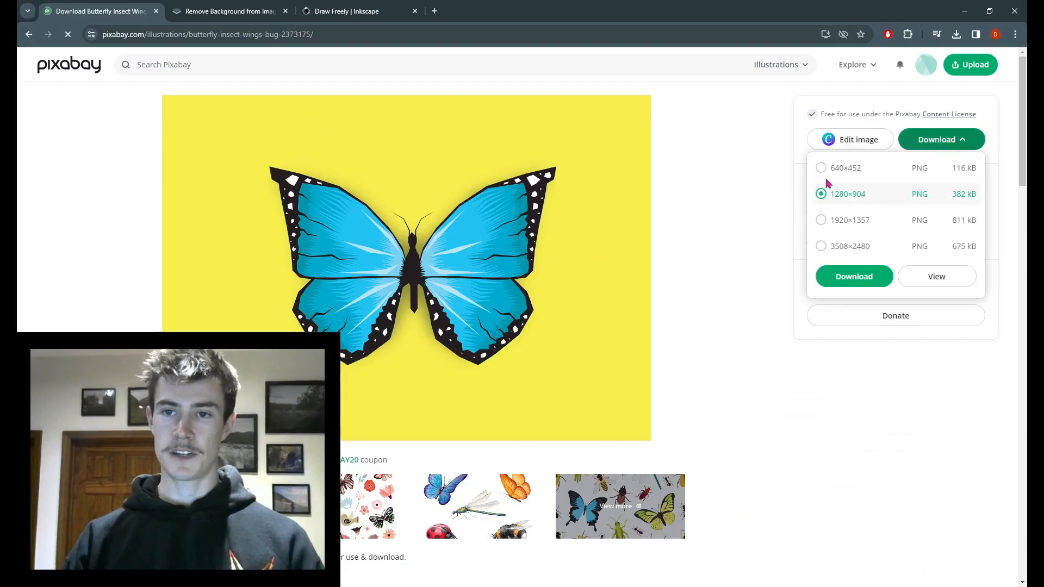
Step: Download the blue butterfly illustration as a 640×452 PNG and dismiss the thank-you message
{"action": "left_click", "coordinate": [844, 283]}
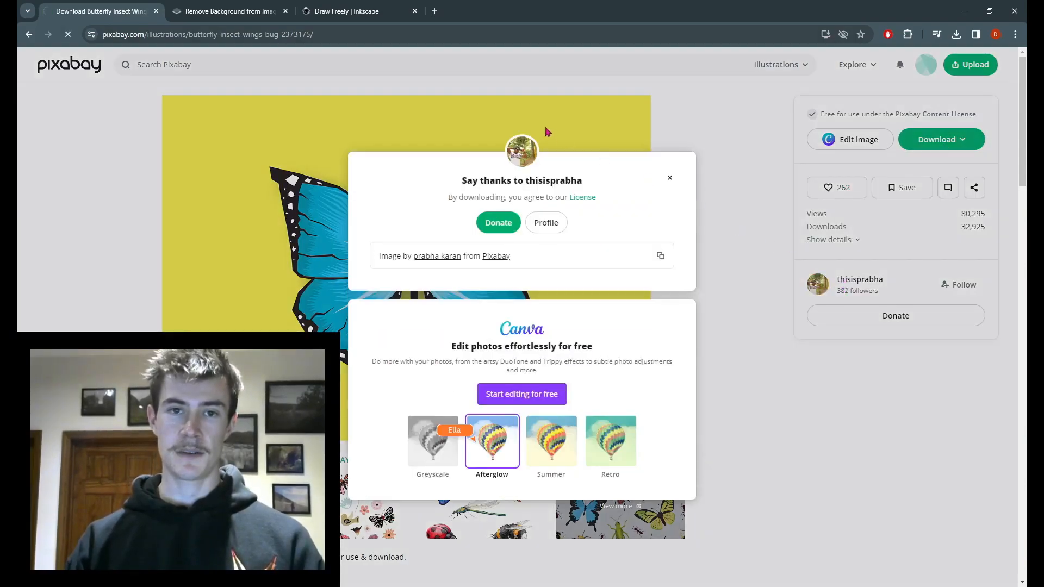
{"action": "left_click", "coordinate": [208, 64]}
Step: Search Pixabay illustrations for "build" and open the excavator drawing with the orange background
{"action": "left_click", "coordinate": [208, 65]}
{"action": "type", "text": "bui"}
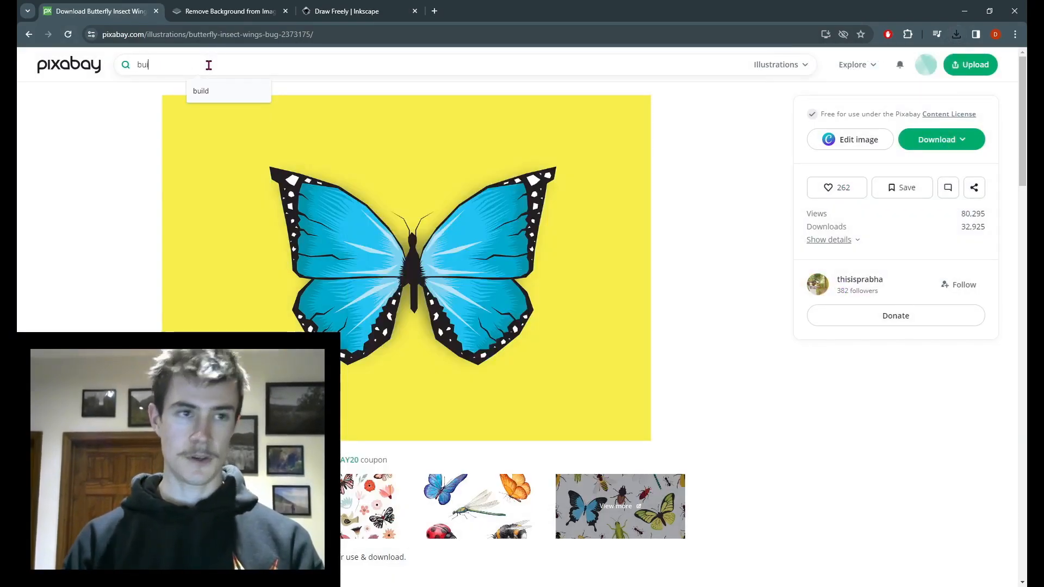
{"action": "type", "text": "ld"}
{"action": "key", "text": "Return"}
{"action": "scroll", "coordinate": [360, 244], "scroll_direction": "down", "scroll_amount": 8}
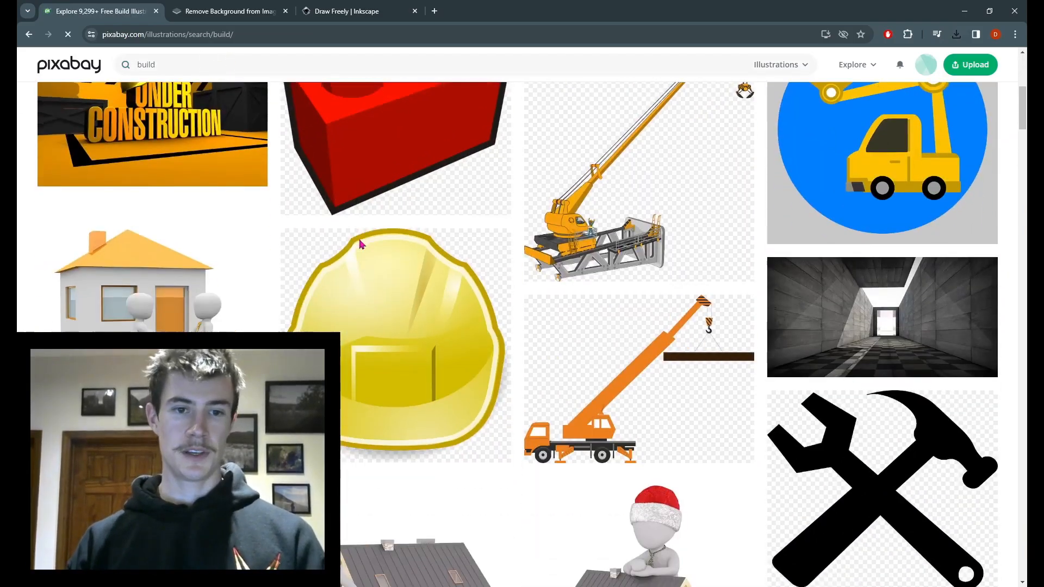
{"action": "scroll", "coordinate": [360, 245], "scroll_direction": "down", "scroll_amount": 10}
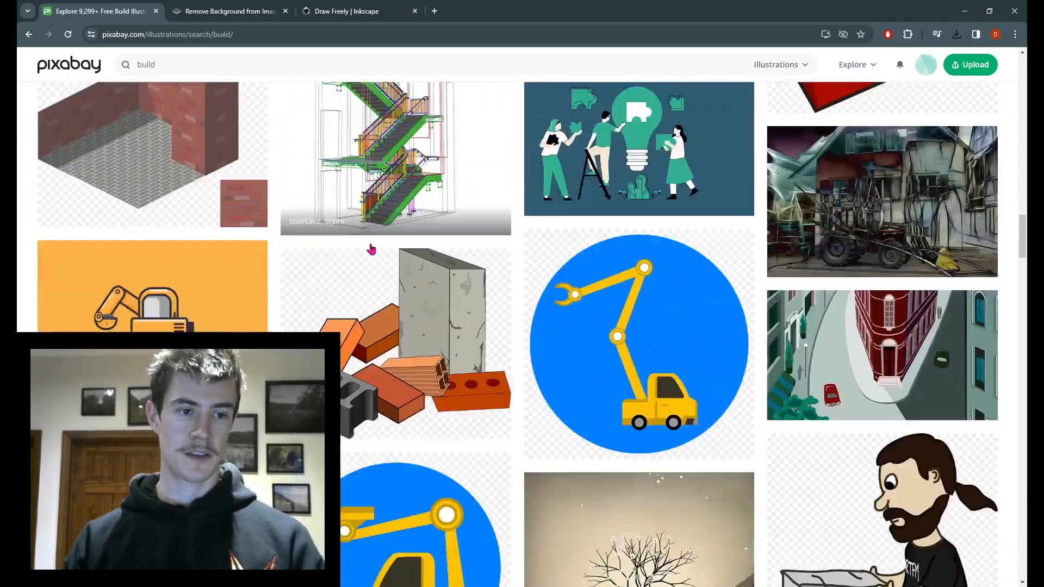
{"action": "scroll", "coordinate": [372, 249], "scroll_direction": "down", "scroll_amount": 3}
{"action": "left_click", "coordinate": [204, 200]}
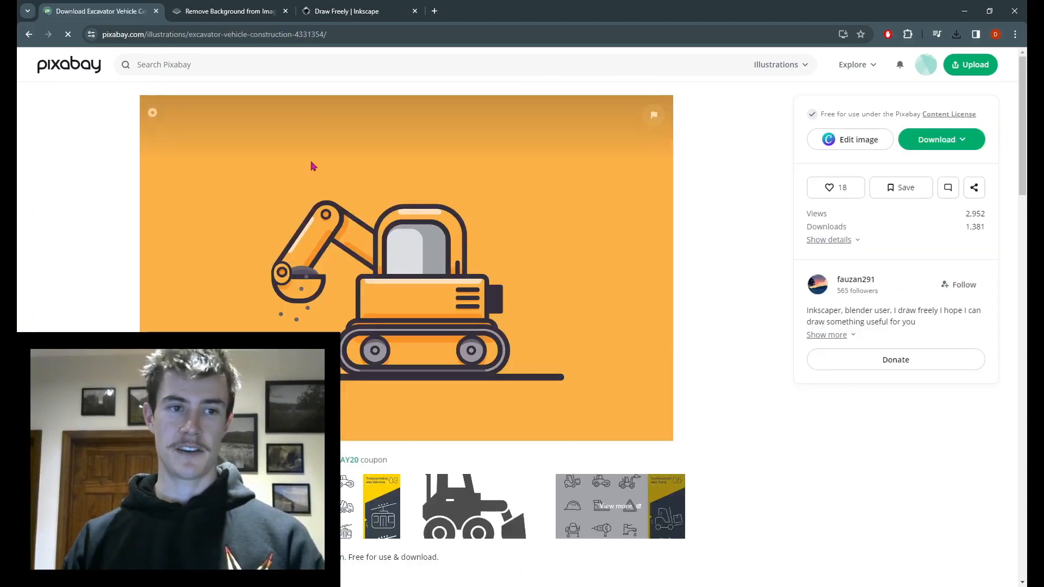
Step: Download the excavator illustration as a 640×414 PNG and dismiss the thank-you message
{"action": "left_click", "coordinate": [965, 136]}
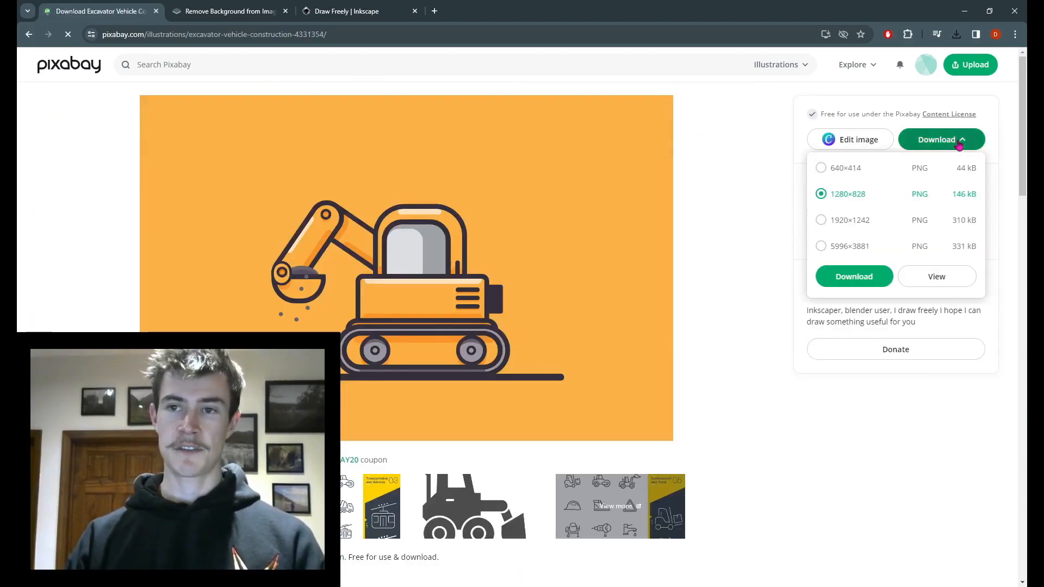
{"action": "left_click", "coordinate": [867, 168]}
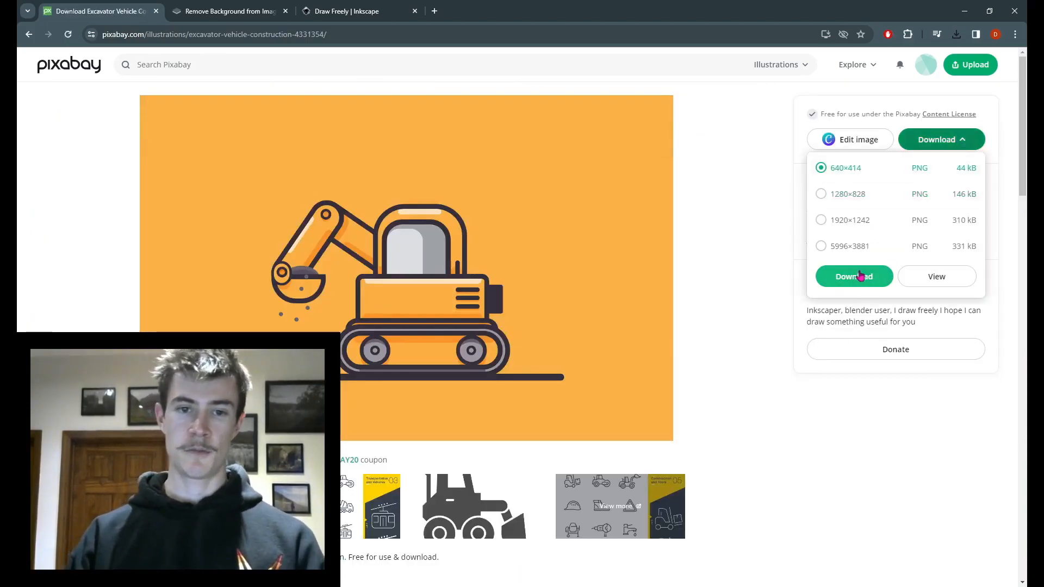
{"action": "left_click", "coordinate": [860, 275]}
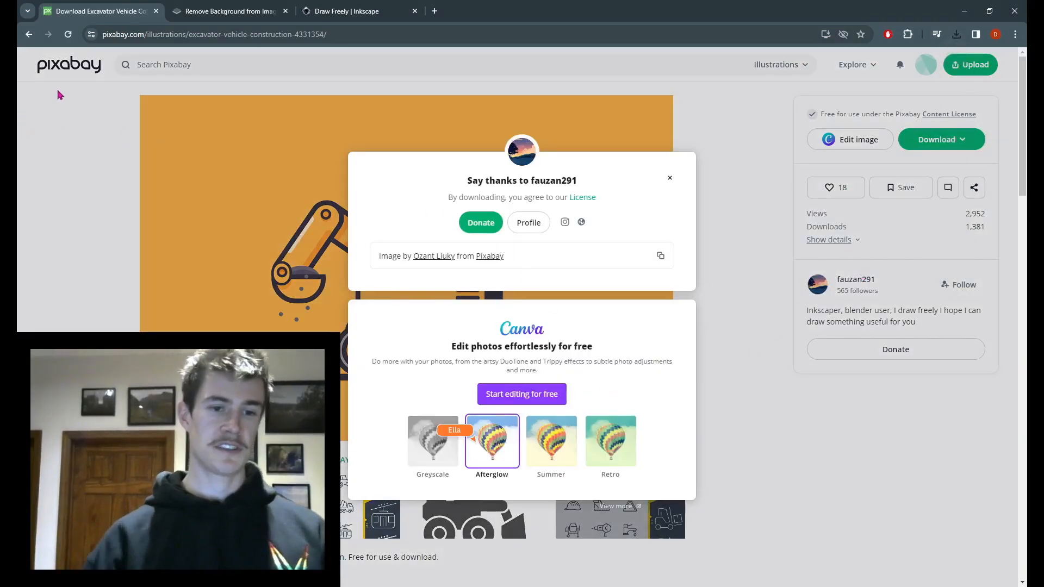
{"action": "left_click", "coordinate": [167, 158]}
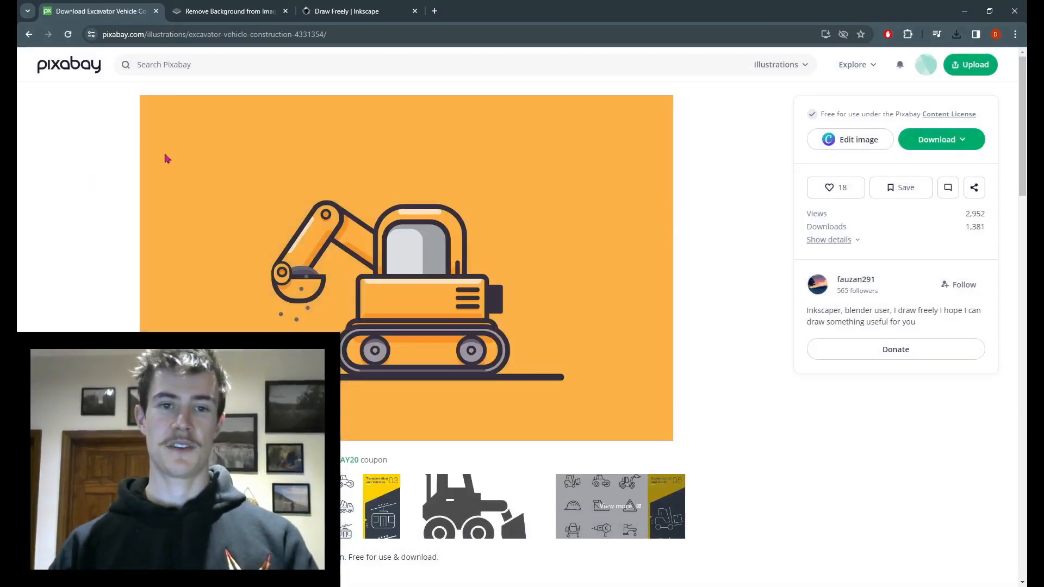
Step: Search Pixabay illustrations for "deliver" and open the white delivery truck on a dark grey background
{"action": "left_click", "coordinate": [297, 65]}
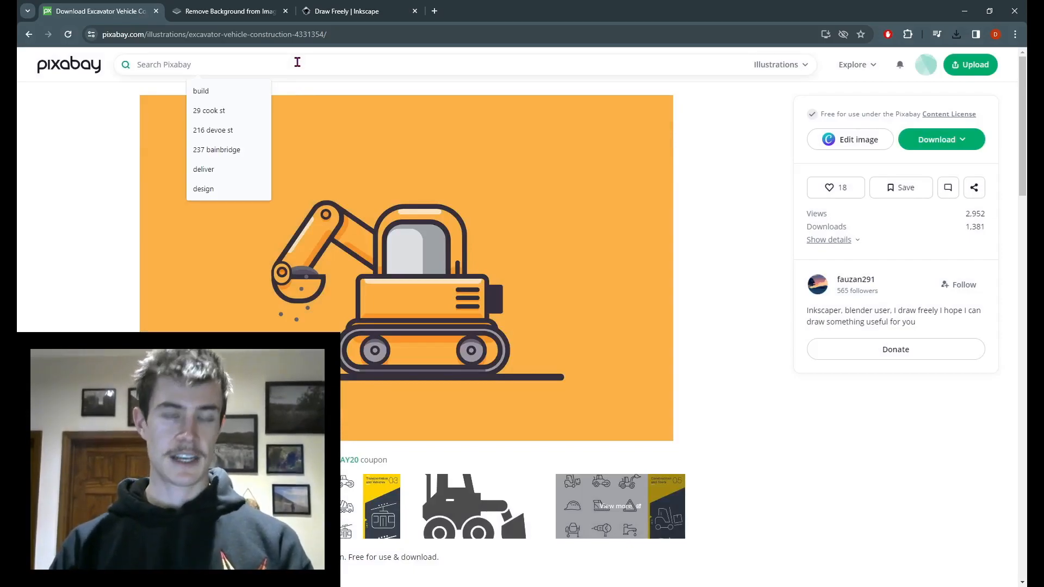
{"action": "type", "text": "deliver"}
{"action": "key", "text": "Return"}
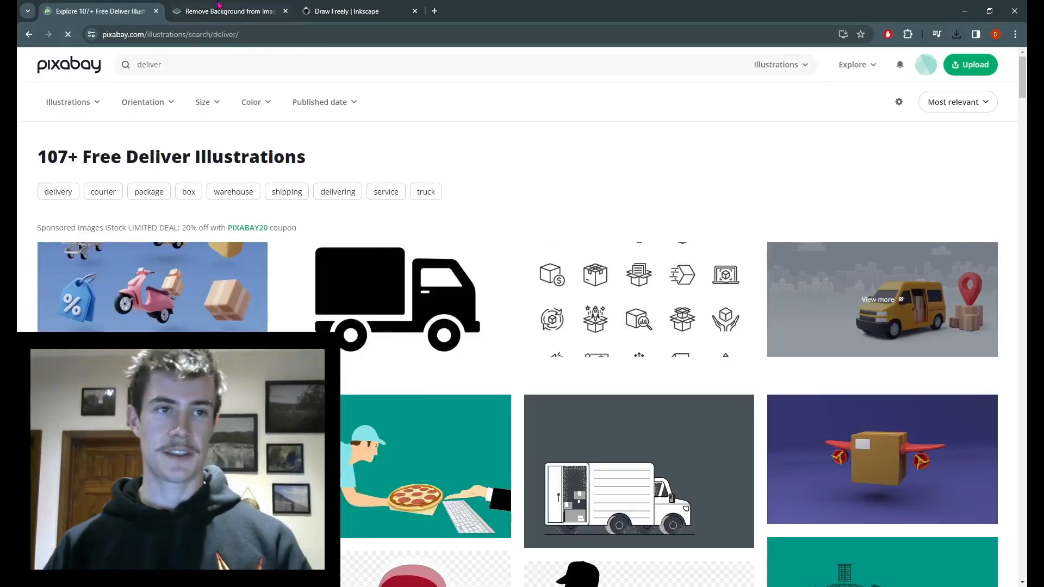
{"action": "scroll", "coordinate": [736, 333], "scroll_direction": "down", "scroll_amount": 3}
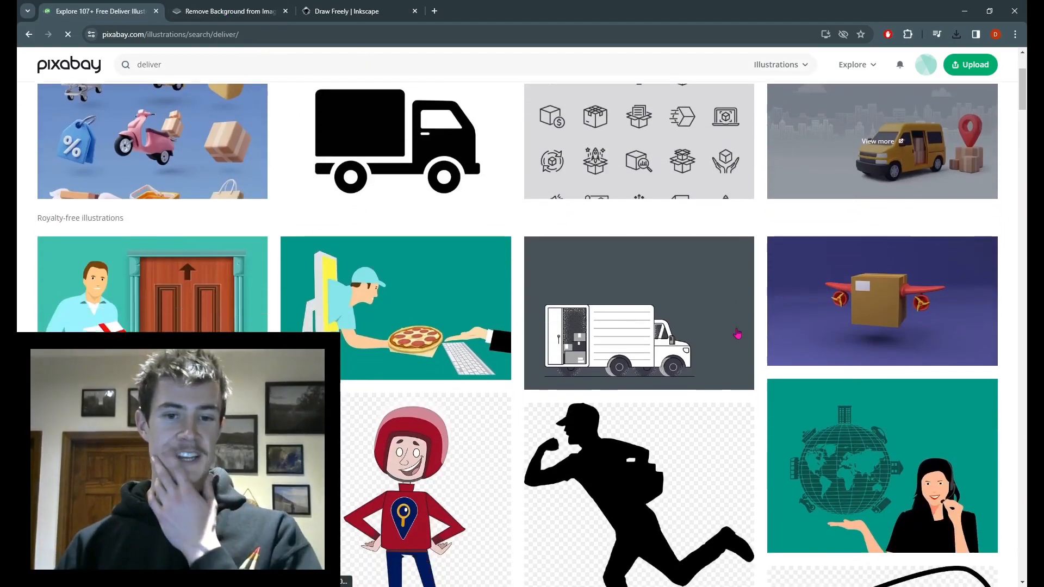
{"action": "left_click", "coordinate": [717, 283]}
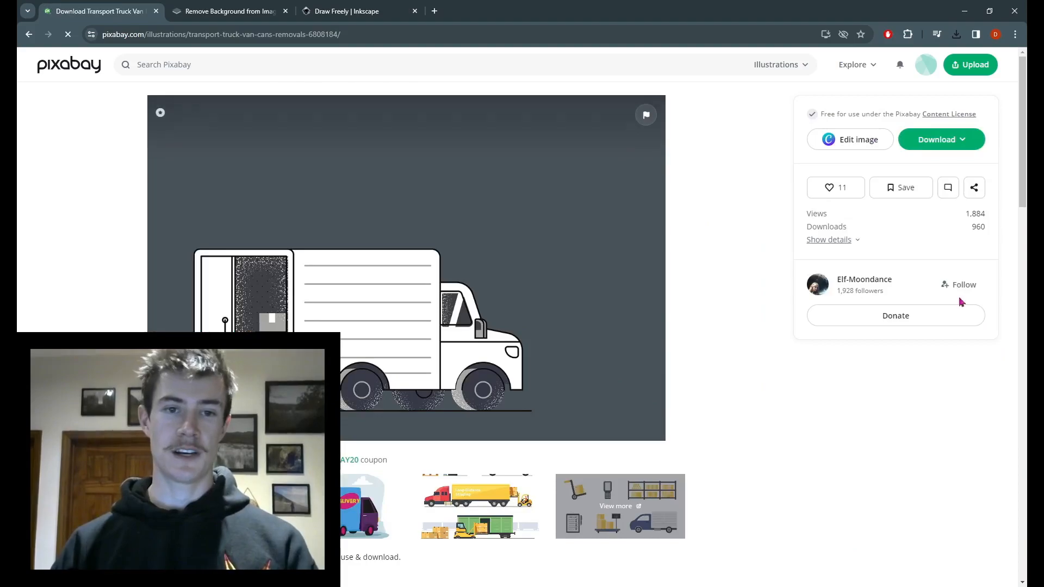
Step: Download the delivery truck illustration as a 640×427 PNG
{"action": "left_click", "coordinate": [944, 143]}
{"action": "left_click", "coordinate": [881, 171]}
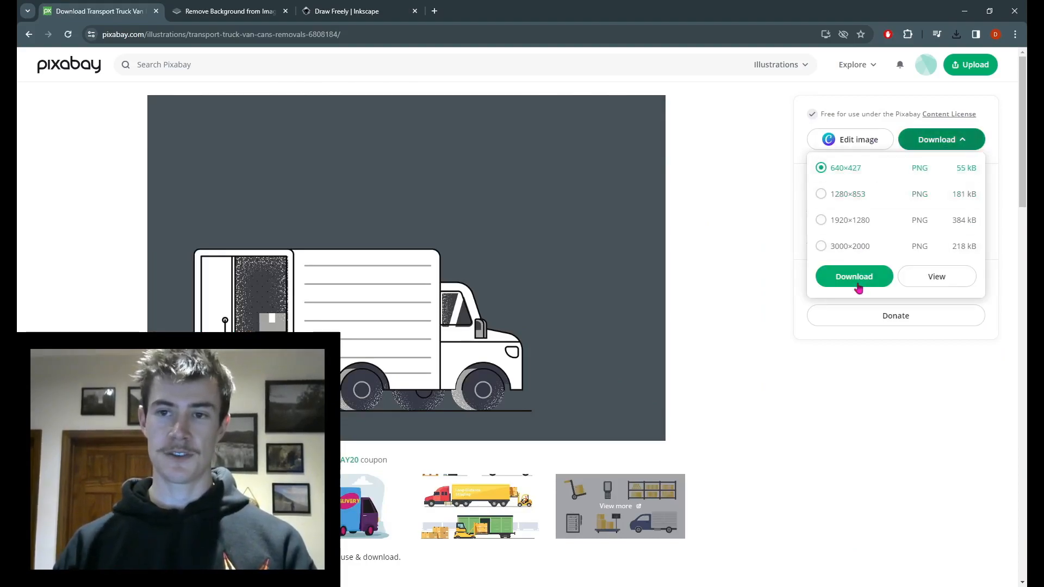
{"action": "left_click", "coordinate": [861, 277]}
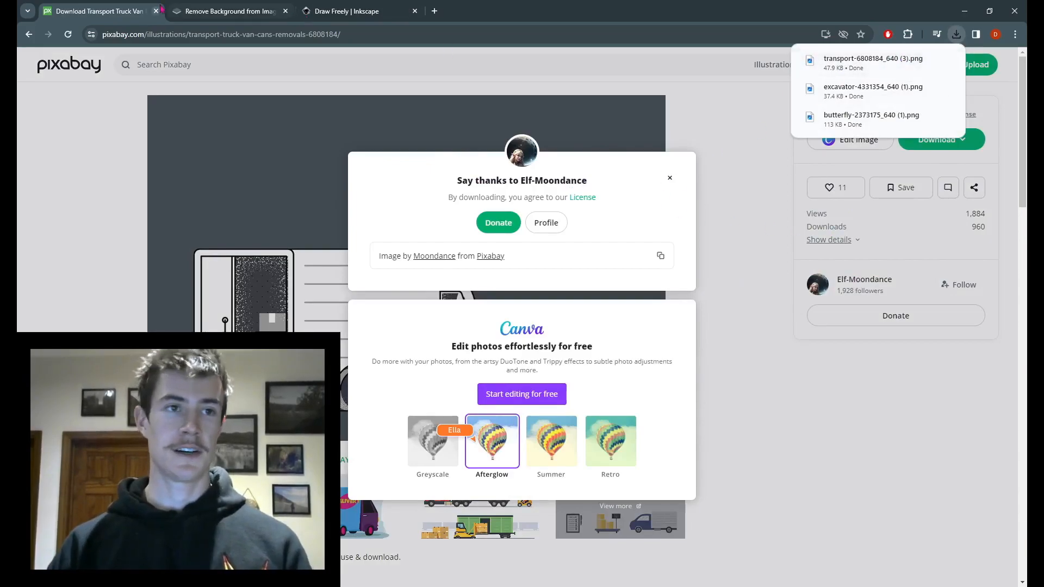
Step: Switch to remove.bg, upload the downloaded truck PNG to strip its background, and download the standard-resolution result
{"action": "left_click", "coordinate": [263, 7]}
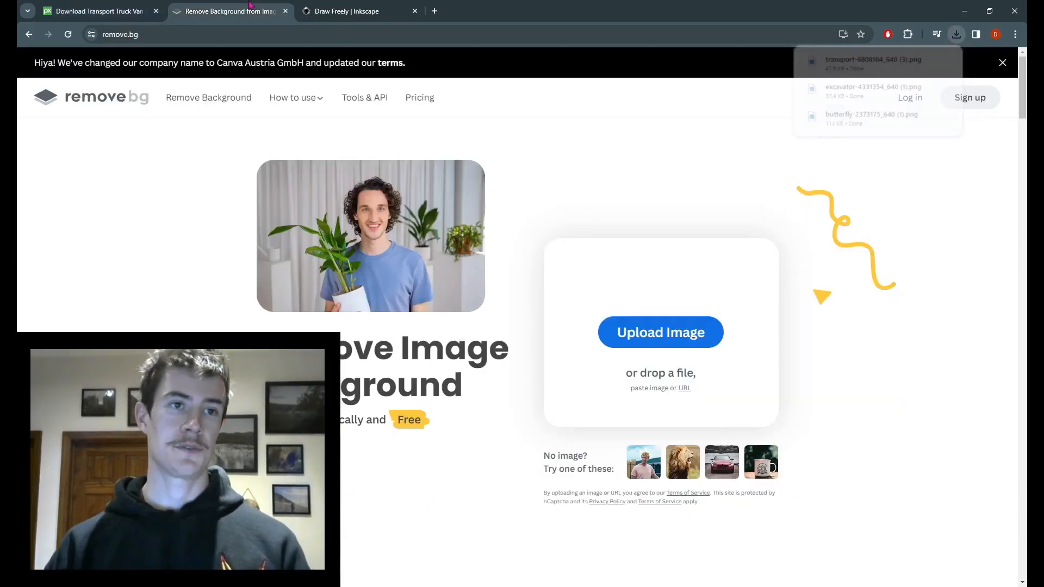
{"action": "left_click", "coordinate": [957, 34]}
{"action": "left_click_drag", "start_coordinate": [810, 83], "coordinate": [422, 277]}
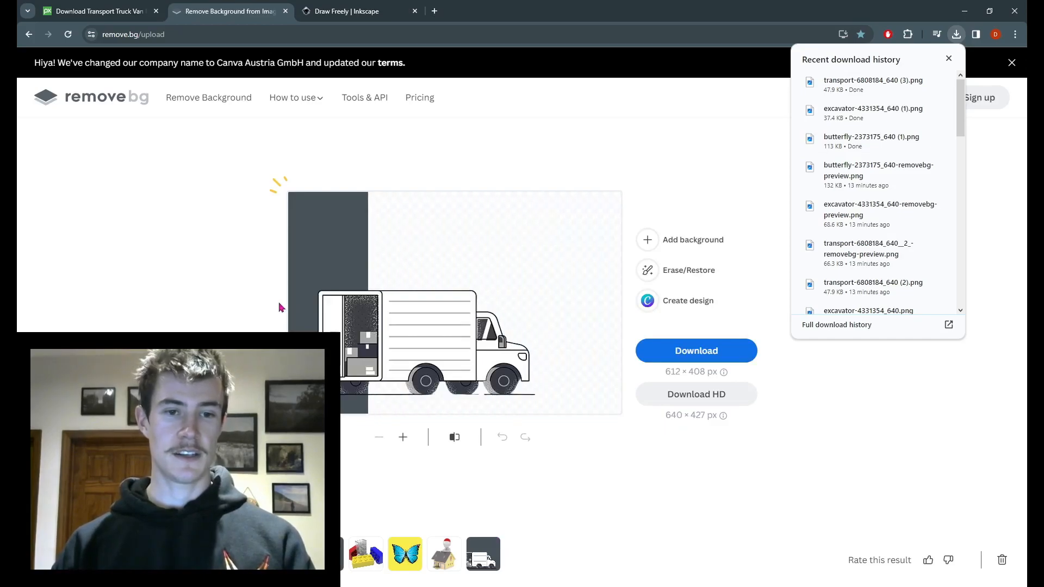
{"action": "left_click", "coordinate": [705, 353]}
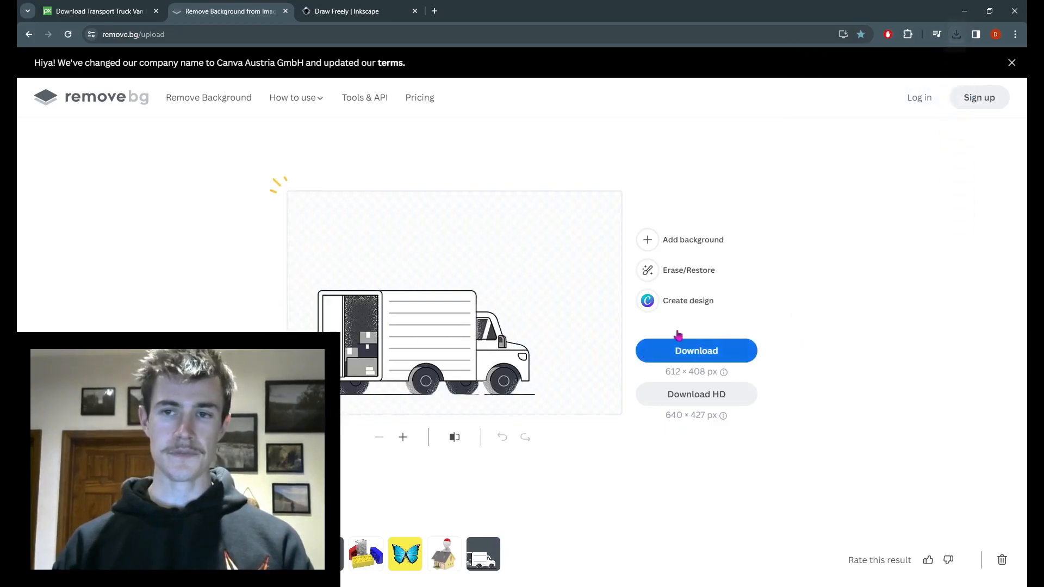
Step: Upload the downloaded excavator PNG to strip its background and download the 621×402 px result
{"action": "left_click", "coordinate": [959, 35]}
{"action": "left_click_drag", "start_coordinate": [873, 122], "coordinate": [477, 307]}
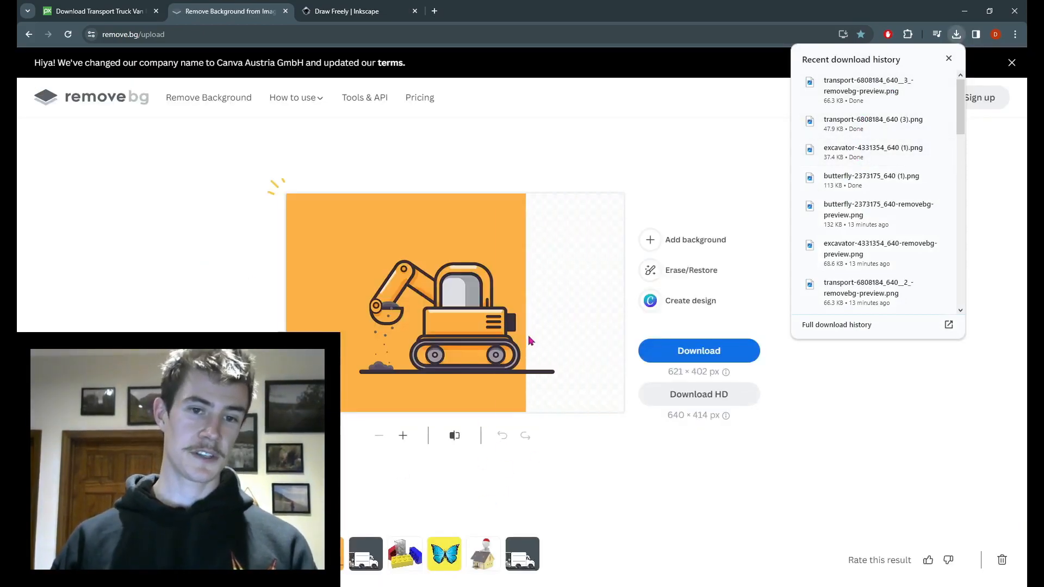
{"action": "left_click", "coordinate": [689, 351]}
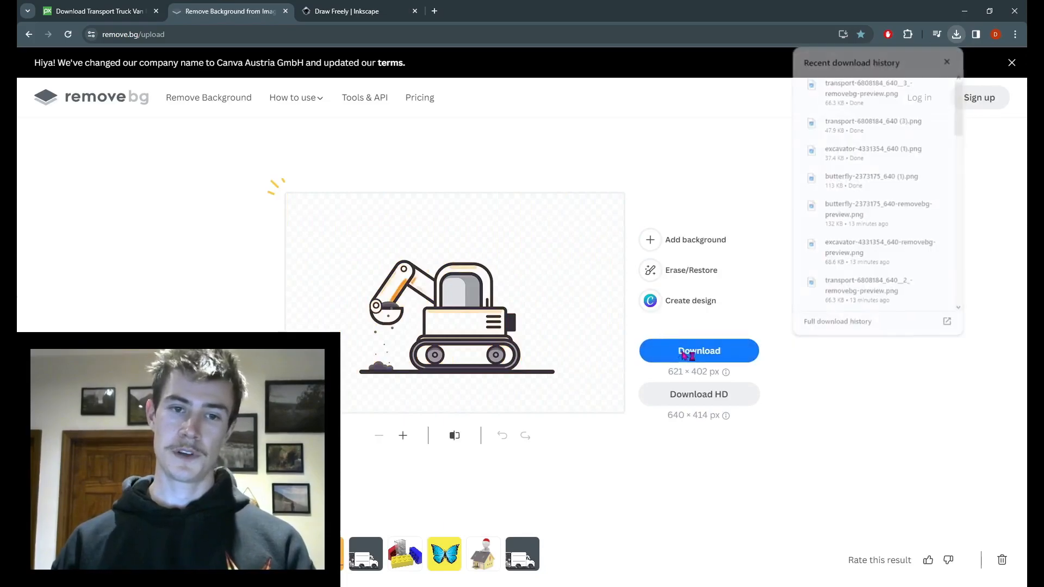
Step: Upload the downloaded butterfly PNG to strip its background and download the 594×420 px result
{"action": "left_click", "coordinate": [957, 34]}
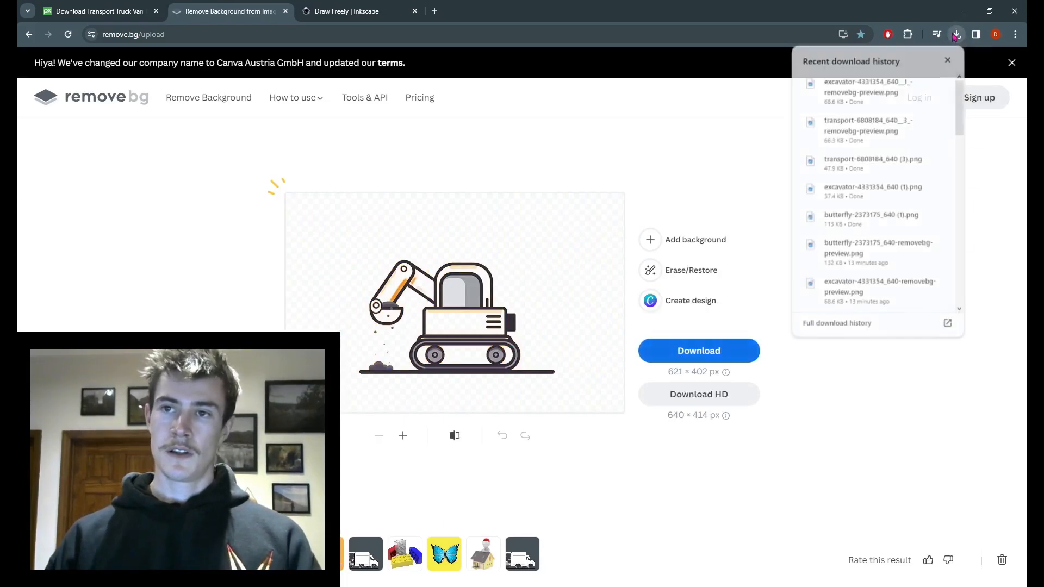
{"action": "left_click_drag", "start_coordinate": [864, 215], "coordinate": [530, 294]}
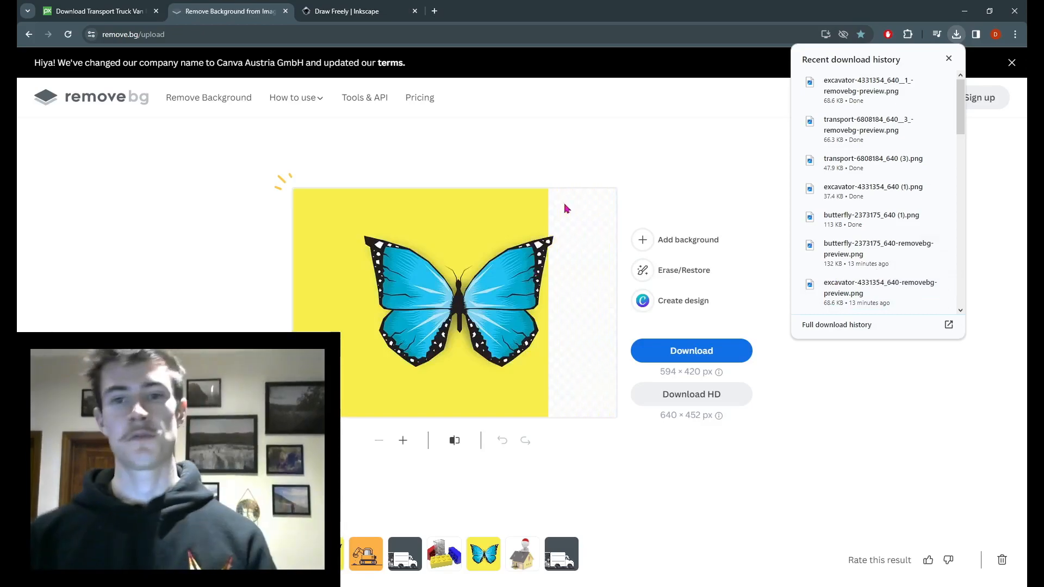
{"action": "left_click", "coordinate": [695, 355]}
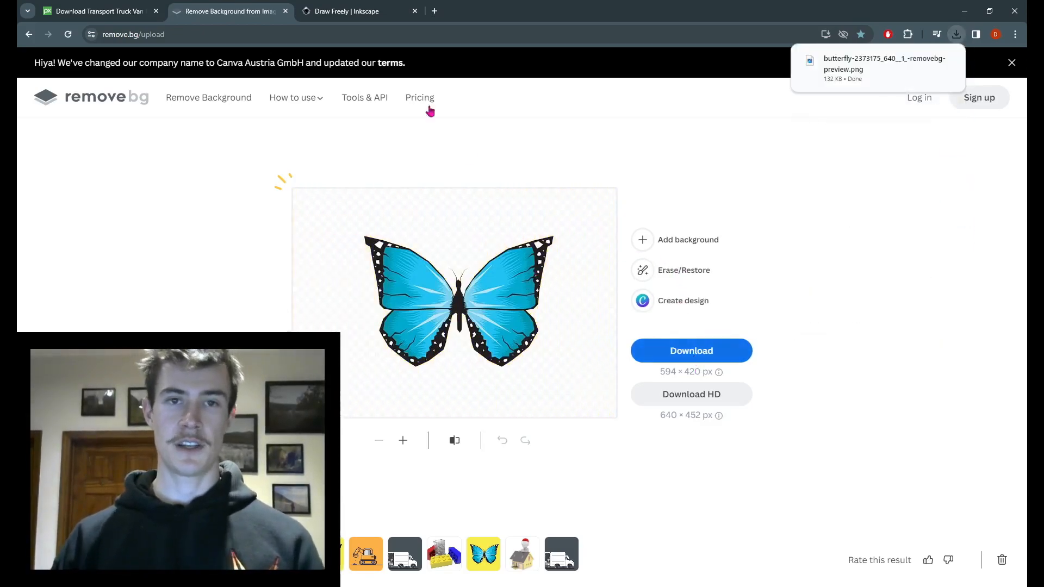
Step: Visit the Inkscape website, show the background-free butterfly PNG in its download folder, and switch to the empty Inkscape document
{"action": "left_click", "coordinate": [336, 7]}
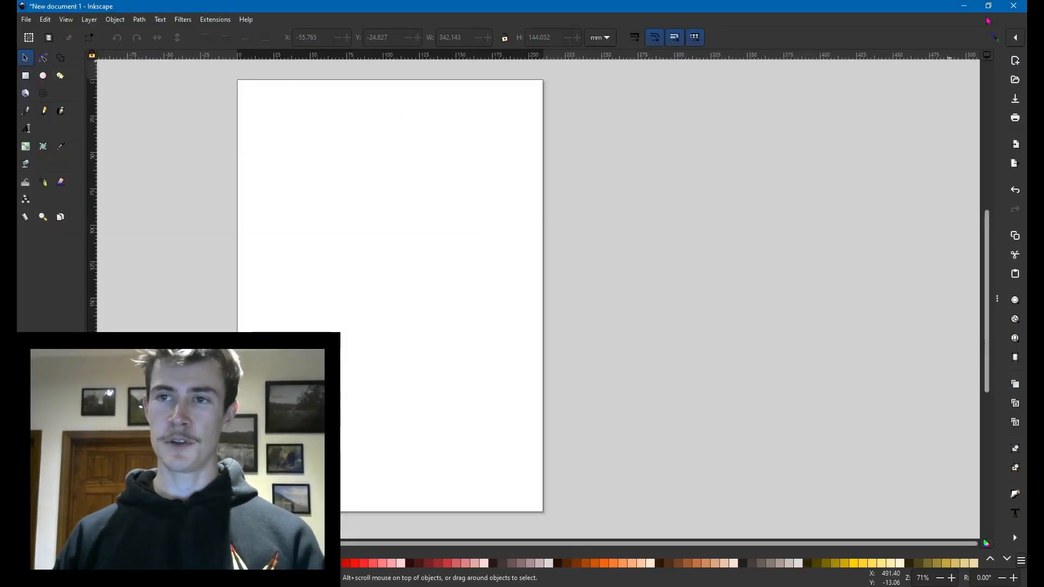
{"action": "mouse_move", "coordinate": [1036, 201]}
{"action": "left_click", "coordinate": [968, 233]}
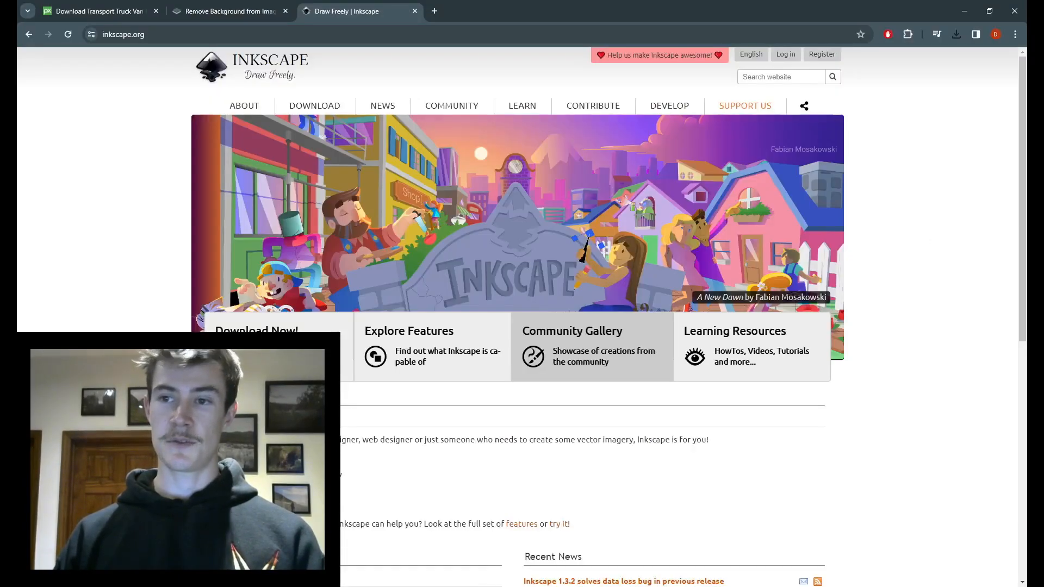
{"action": "left_click", "coordinate": [957, 34]}
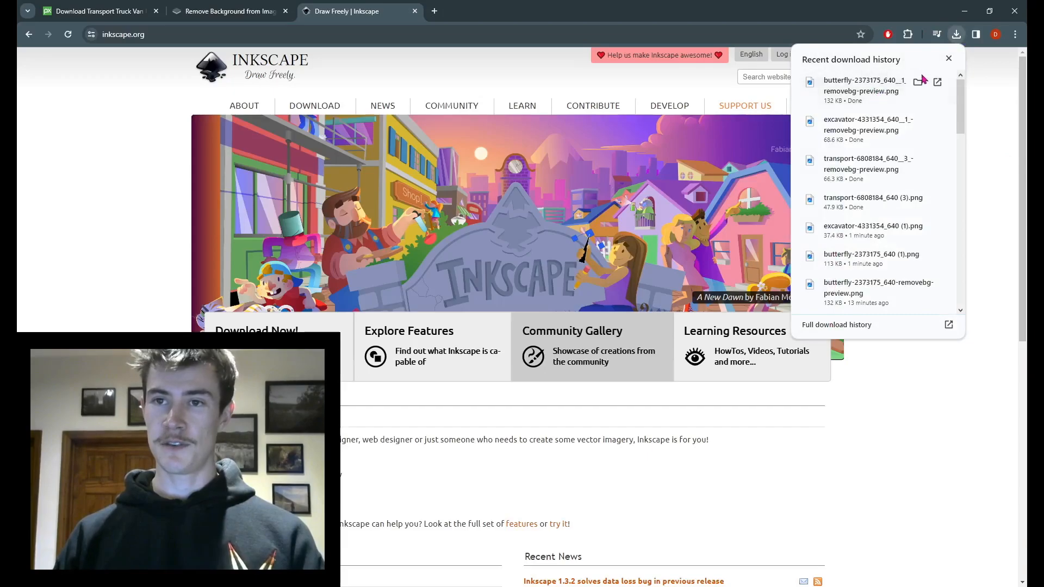
{"action": "left_click", "coordinate": [919, 80]}
{"action": "left_click", "coordinate": [965, 10]}
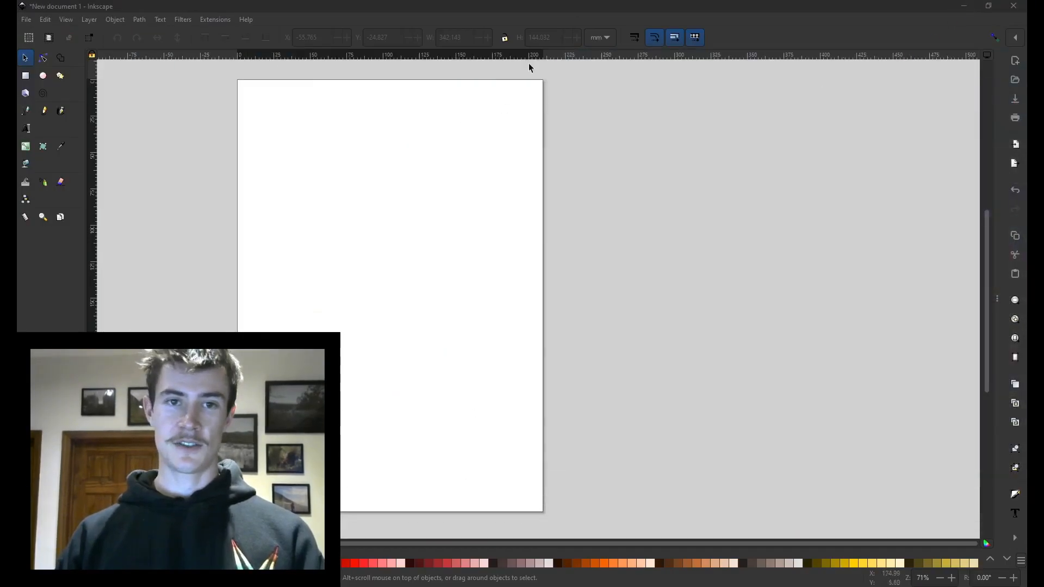
{"action": "left_click", "coordinate": [609, 9]}
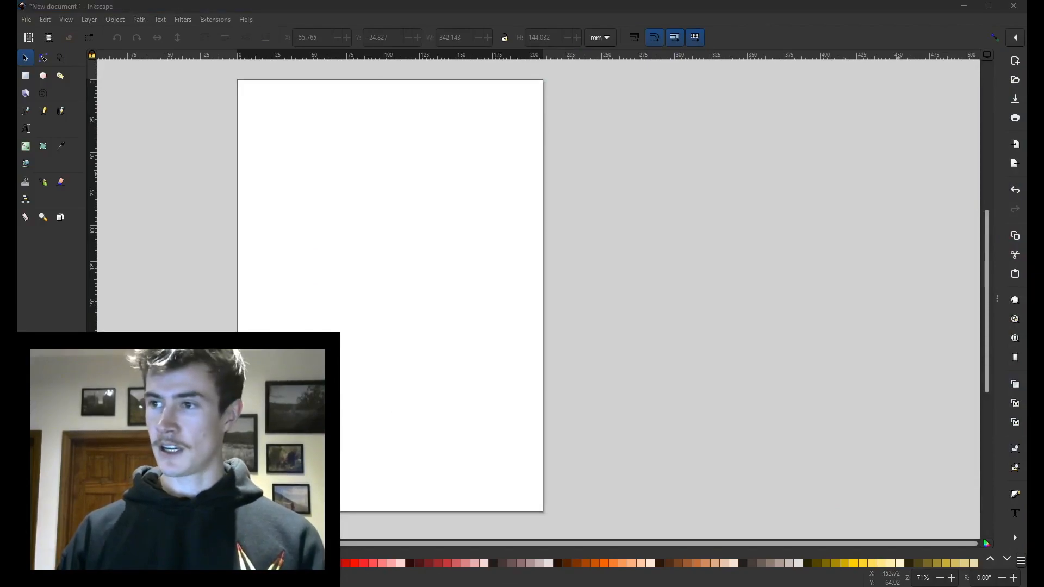
Step: Import the three background-free PNGs into the Inkscape document, embedding each with DPI from file and automatic rendering mode
{"action": "left_click_drag", "start_coordinate": [450, 354], "coordinate": [433, 215]}
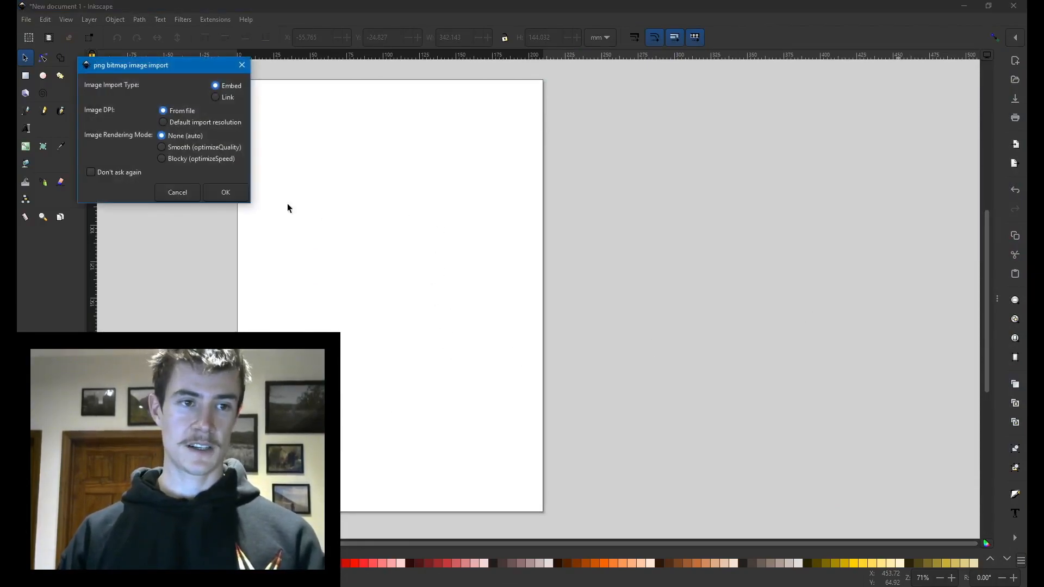
{"action": "left_click", "coordinate": [240, 197]}
{"action": "left_click", "coordinate": [241, 206]}
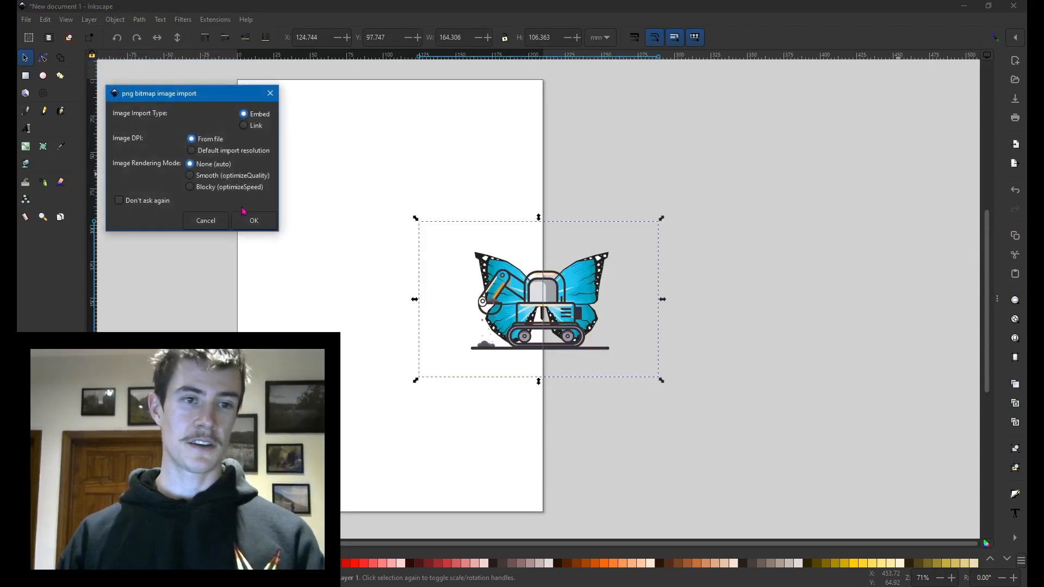
{"action": "left_click", "coordinate": [255, 223]}
Step: Arrange the overlapping images in a row: truck at about X 4 mm, excavator at about X 131 mm, butterfly at about X 284 mm
{"action": "left_click_drag", "start_coordinate": [512, 307], "coordinate": [335, 167]}
{"action": "left_click_drag", "start_coordinate": [538, 331], "coordinate": [663, 197]}
{"action": "left_click_drag", "start_coordinate": [581, 310], "coordinate": [876, 197]}
{"action": "left_click_drag", "start_coordinate": [672, 185], "coordinate": [580, 204]}
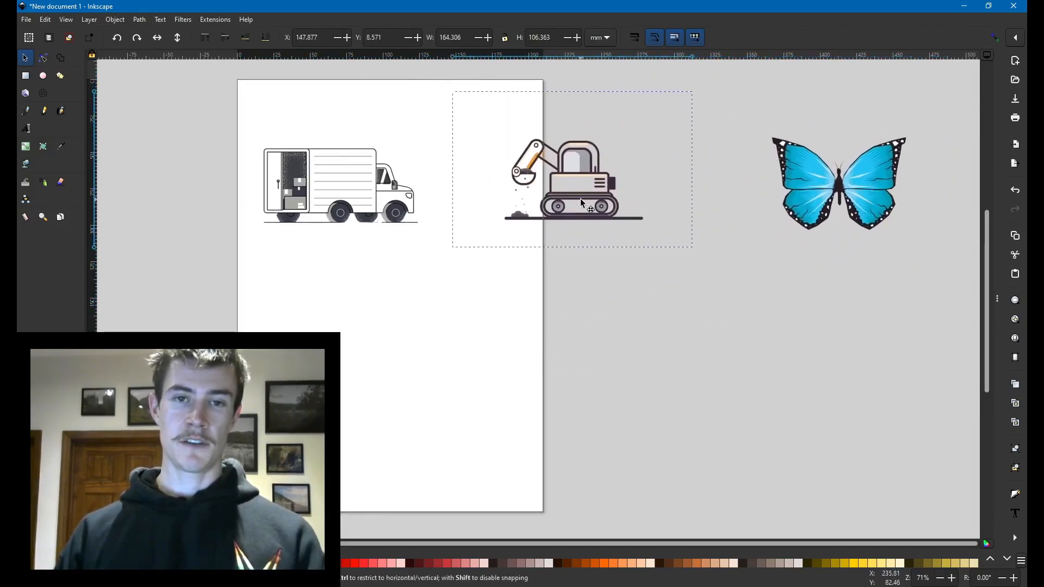
{"action": "left_click_drag", "start_coordinate": [835, 212], "coordinate": [810, 221]}
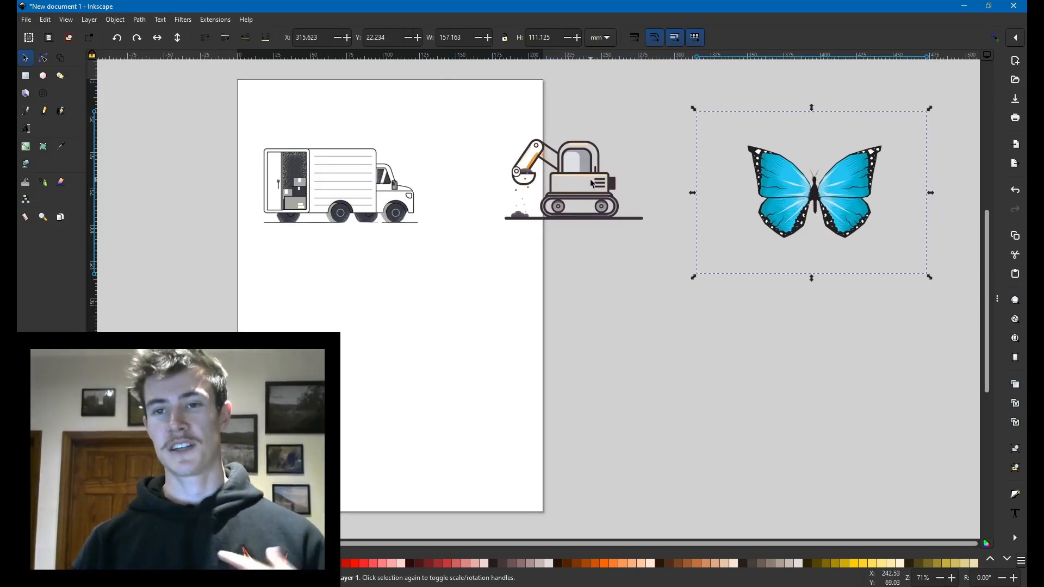
{"action": "left_click_drag", "start_coordinate": [543, 178], "coordinate": [519, 181]}
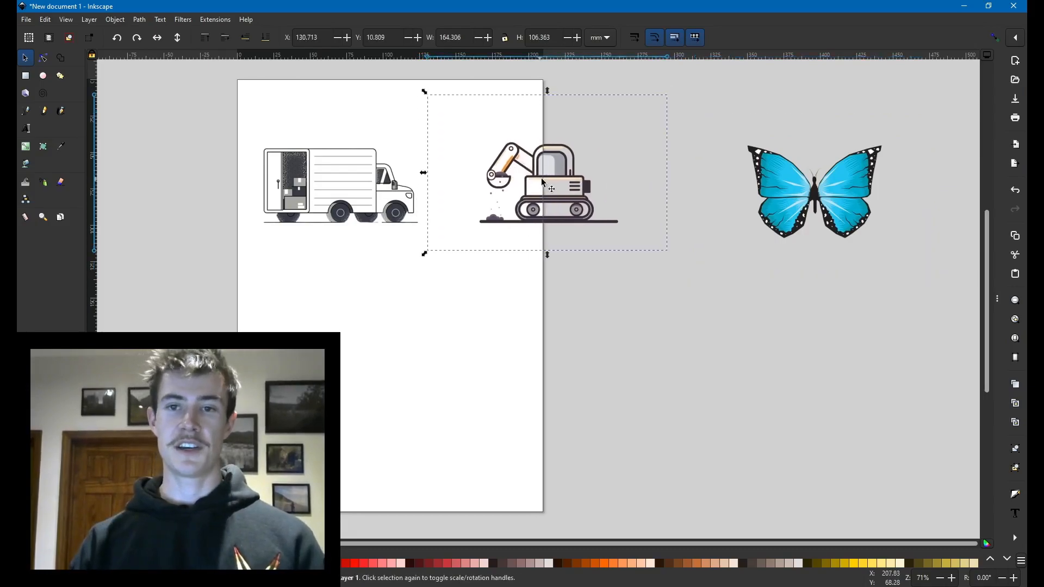
{"action": "left_click_drag", "start_coordinate": [781, 184], "coordinate": [734, 163]}
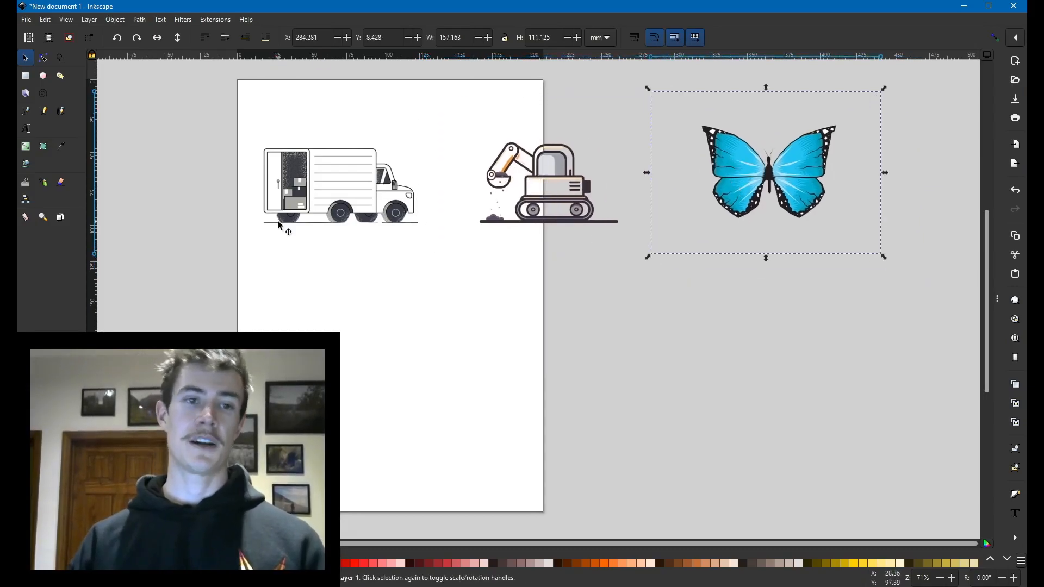
Step: Trace the truck image as a single scan with brightness cutoff threshold 0.500 and place the tracing below the original
{"action": "left_click", "coordinate": [294, 187]}
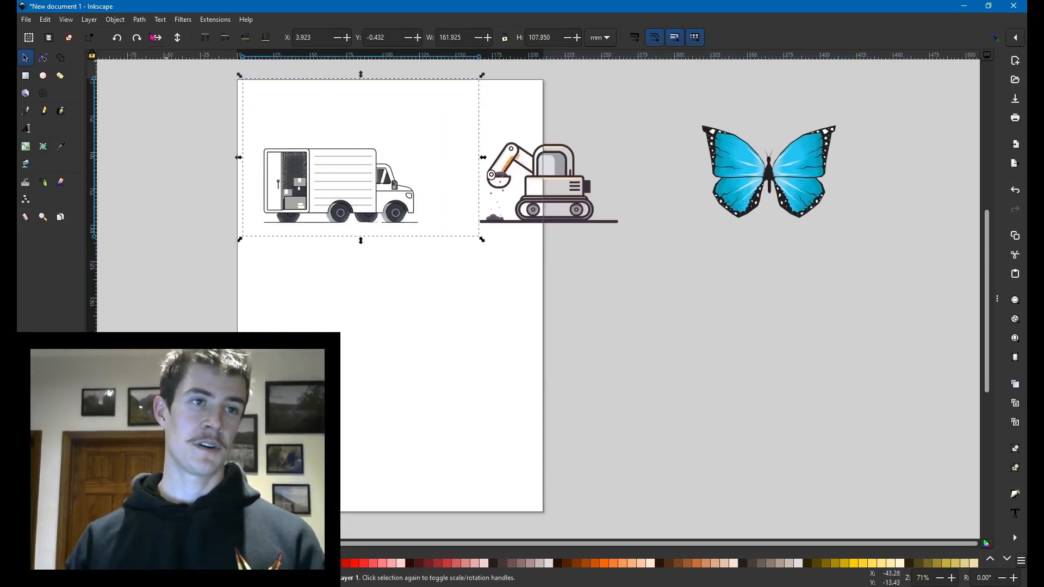
{"action": "left_click", "coordinate": [139, 20]}
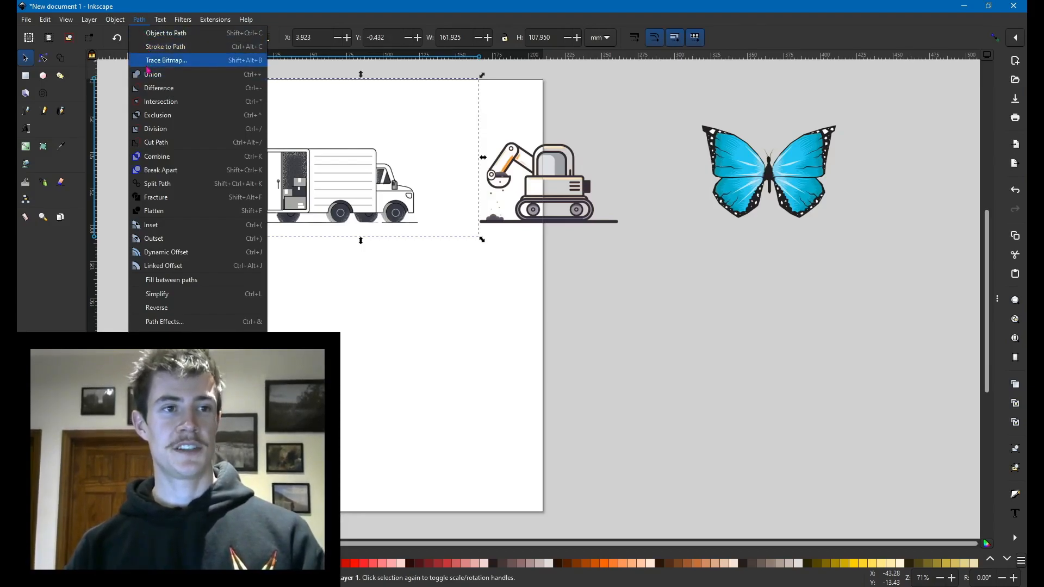
{"action": "left_click", "coordinate": [158, 60]}
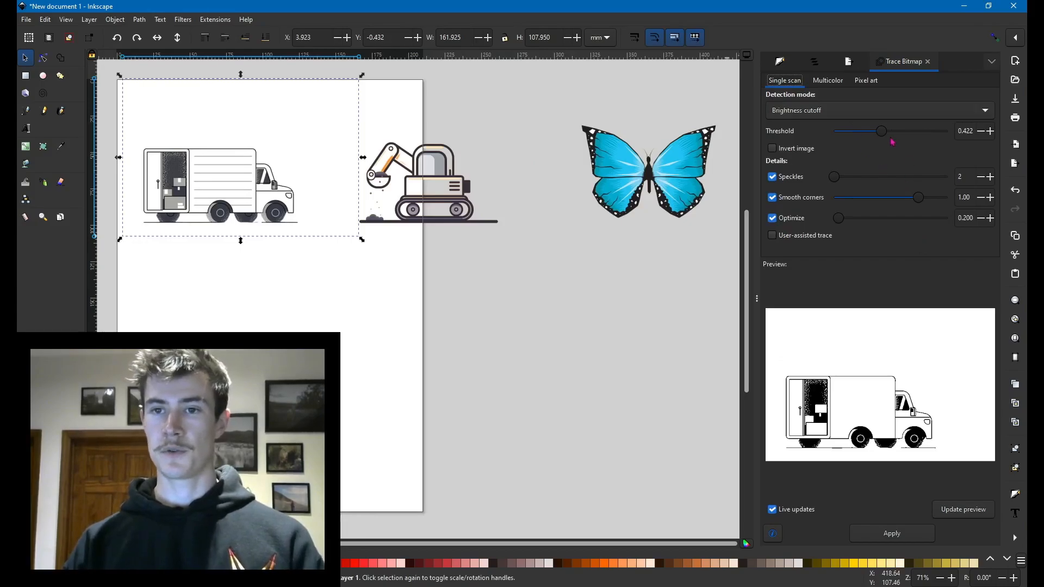
{"action": "left_click_drag", "start_coordinate": [884, 137], "coordinate": [894, 143]}
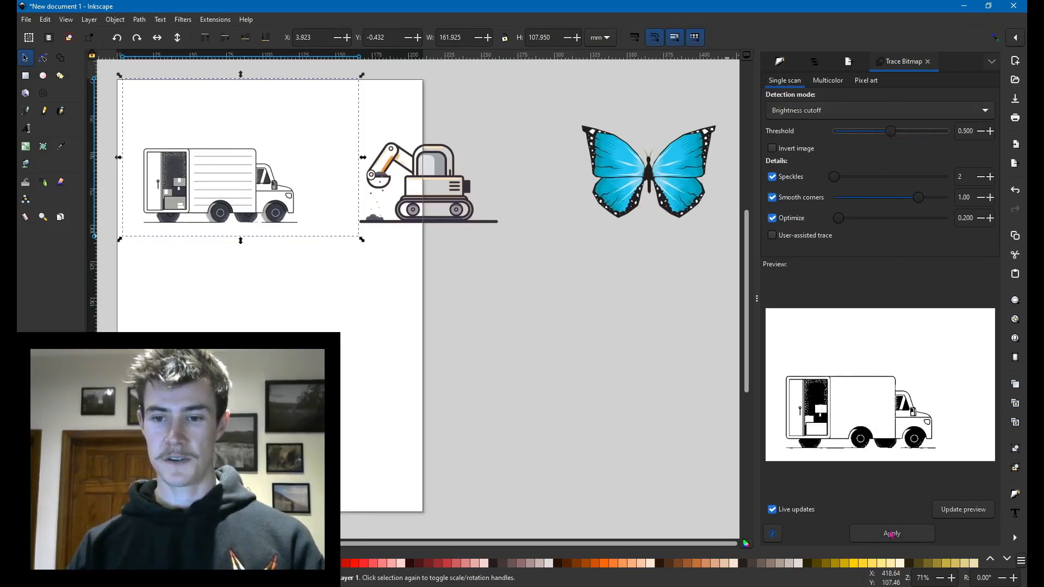
{"action": "left_click", "coordinate": [892, 533]}
{"action": "left_click_drag", "start_coordinate": [174, 177], "coordinate": [171, 285]}
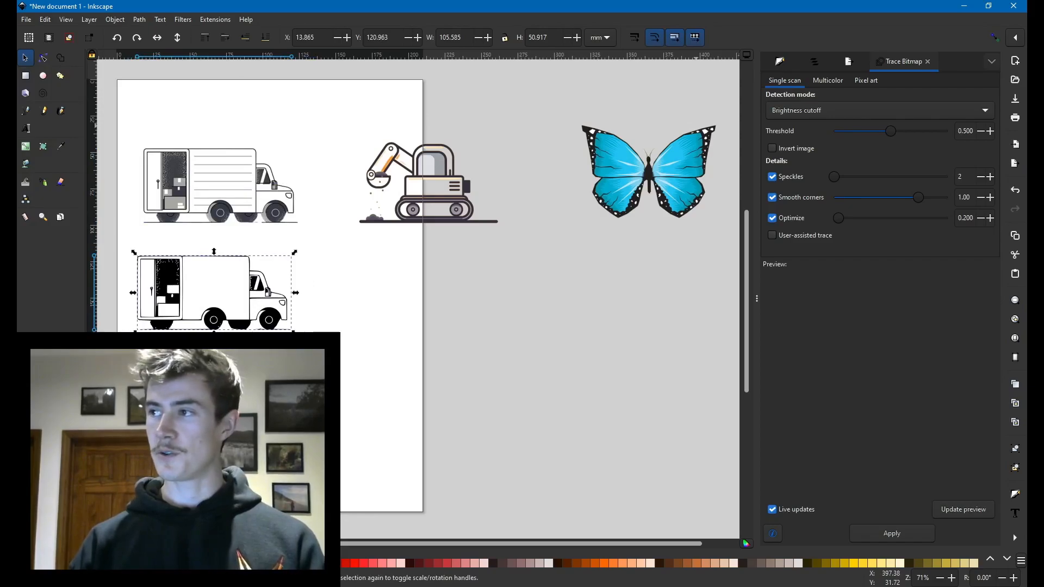
Step: Compare the editable nodes of the traced truck with those of the original truck image
{"action": "left_click", "coordinate": [43, 59]}
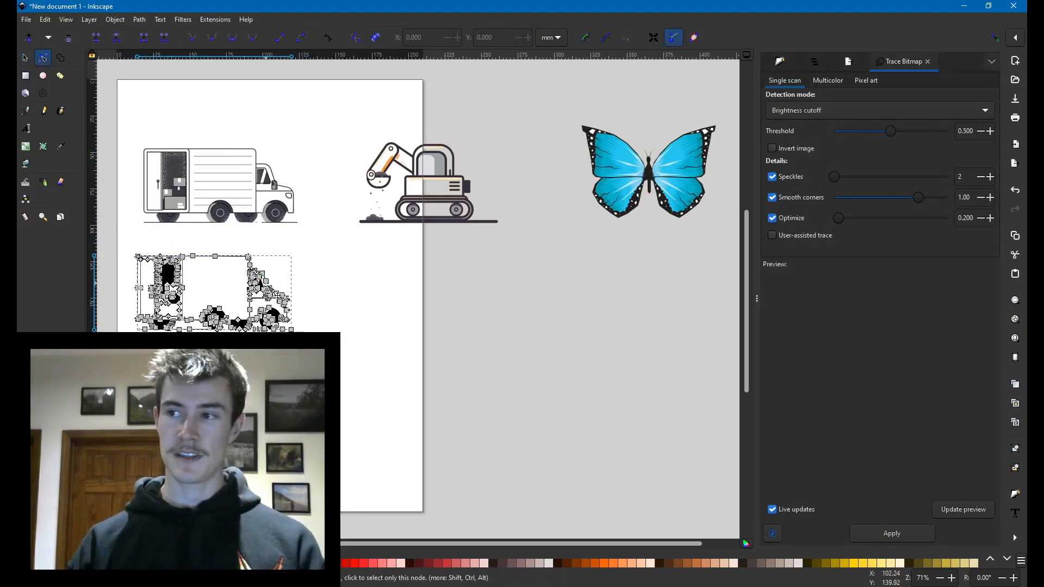
{"action": "left_click", "coordinate": [25, 57]}
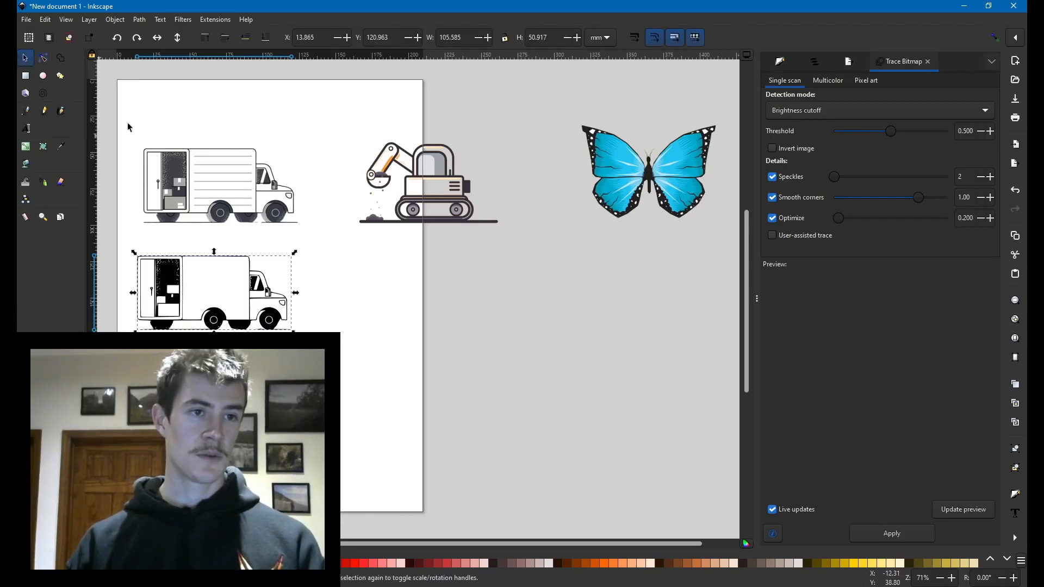
{"action": "left_click", "coordinate": [216, 192]}
{"action": "left_click", "coordinate": [44, 58]}
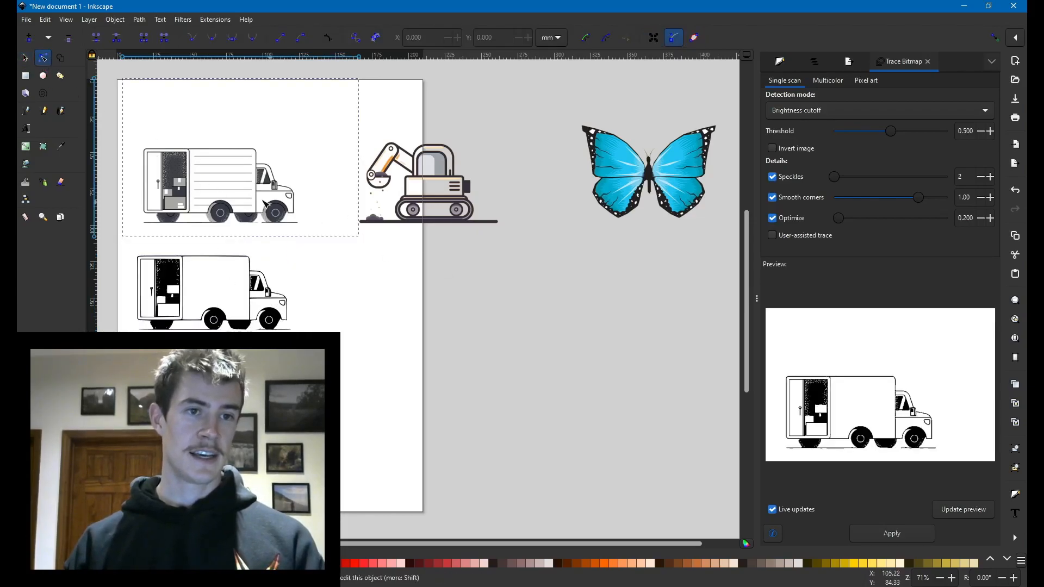
{"action": "left_click", "coordinate": [25, 58]}
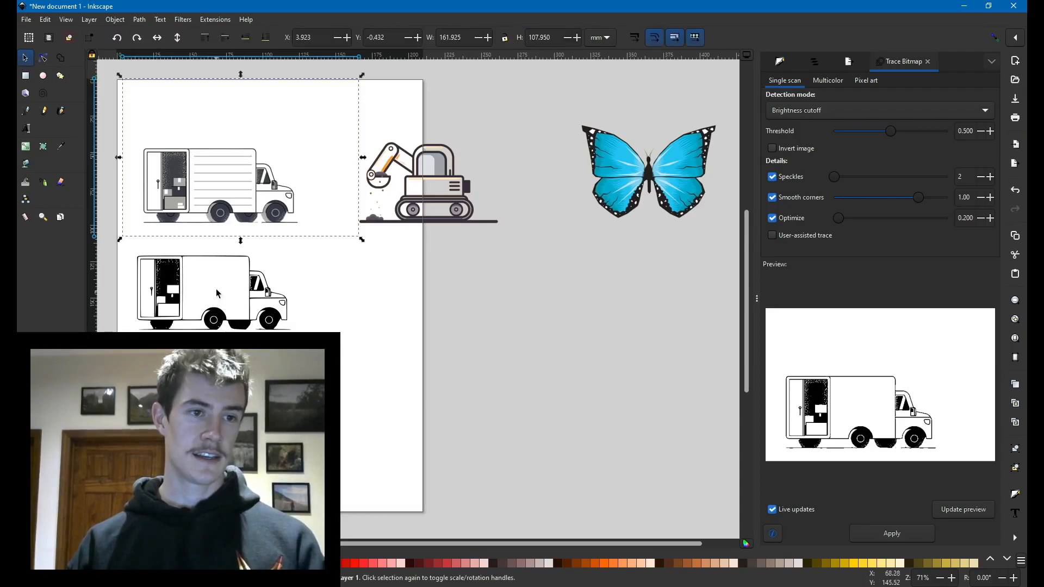
Step: Move the traced truck to about X 196 mm, Y 196 mm, and place a 0.500-threshold tracing of the excavator beside it
{"action": "left_click_drag", "start_coordinate": [219, 325], "coordinate": [486, 434]}
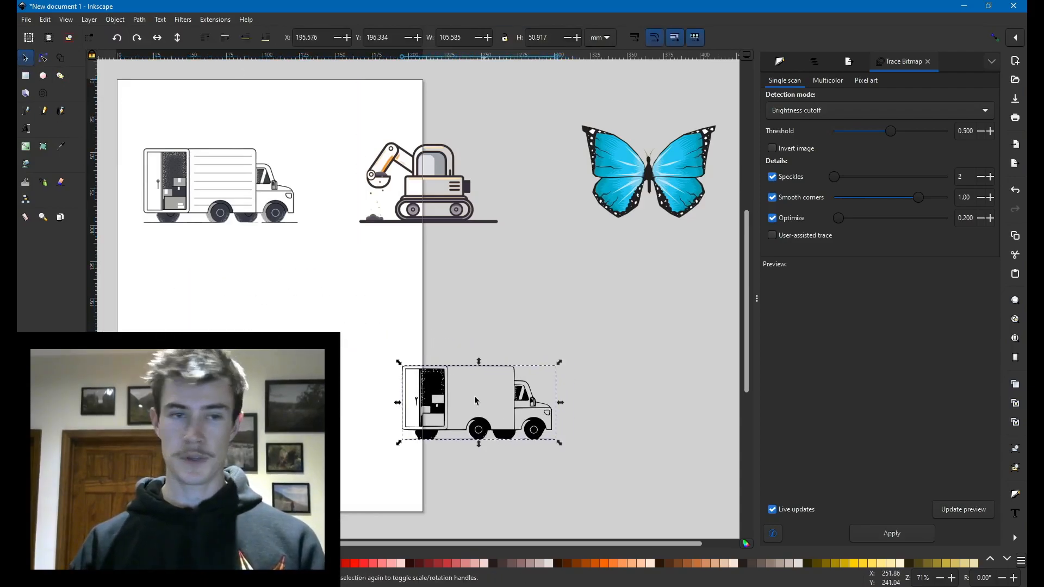
{"action": "left_click", "coordinate": [456, 208]}
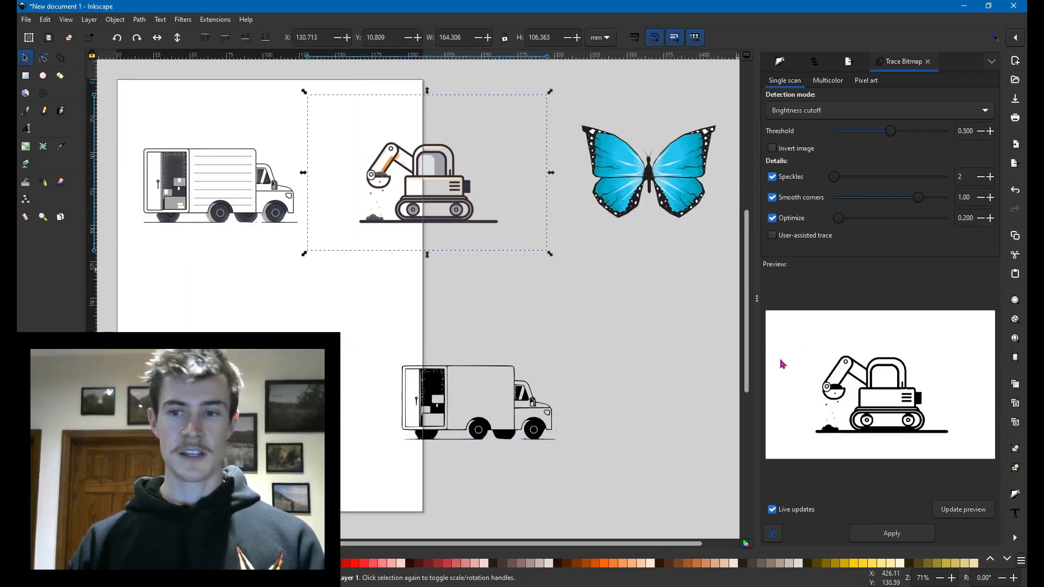
{"action": "left_click", "coordinate": [892, 534]}
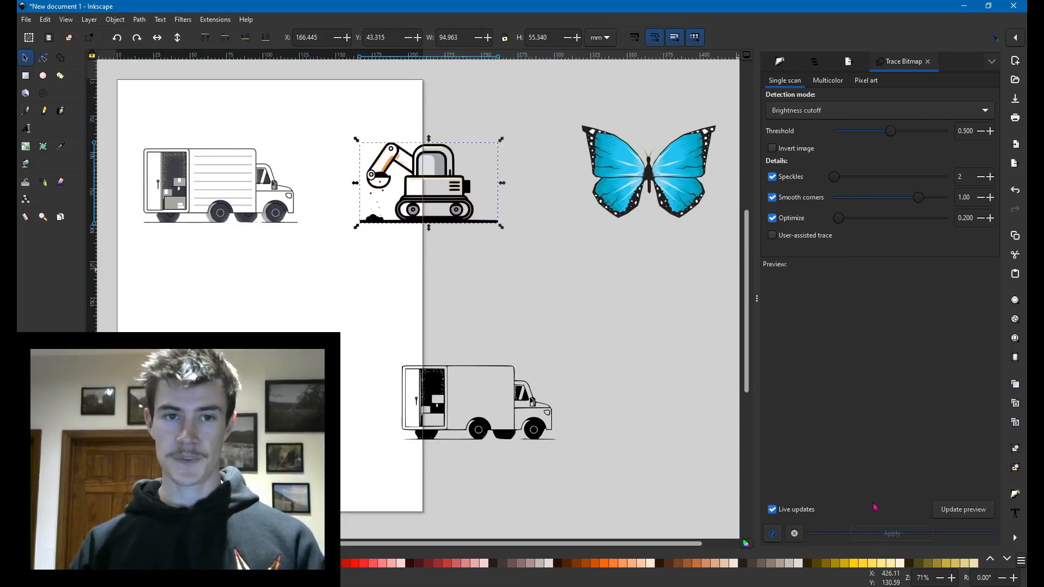
{"action": "mouse_move", "coordinate": [442, 232]}
{"action": "left_mouse_down"}
{"action": "mouse_move", "coordinate": [688, 499]}
{"action": "mouse_move", "coordinate": [669, 445]}
{"action": "left_mouse_up"}
Step: Trace the butterfly image with brightness threshold 0.422 and move the tracing to about X 278 mm, Y 254 mm
{"action": "left_click", "coordinate": [625, 179]}
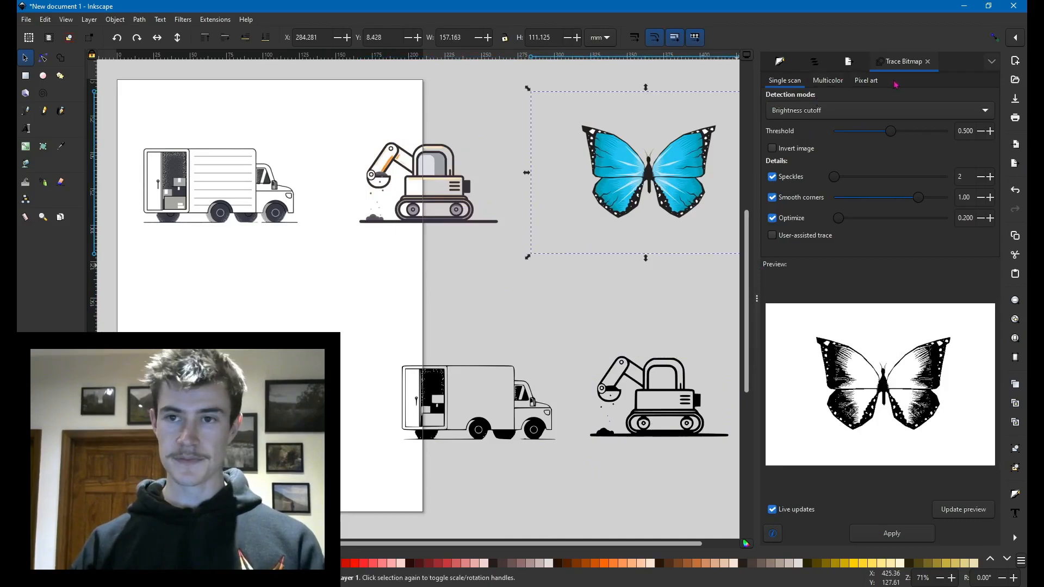
{"action": "left_click", "coordinate": [879, 132]}
{"action": "left_click_drag", "start_coordinate": [887, 135], "coordinate": [882, 134]}
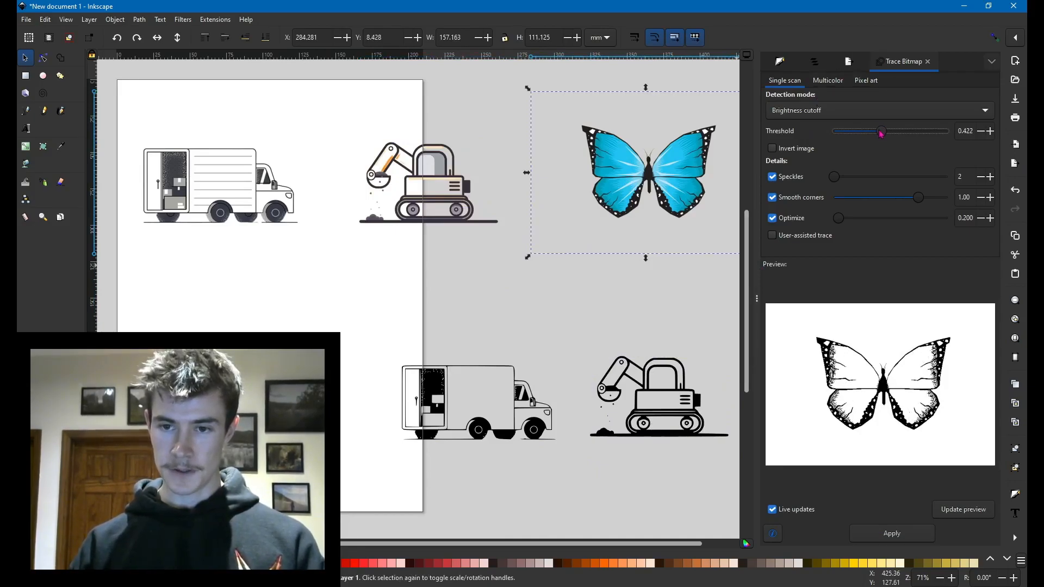
{"action": "left_click", "coordinate": [895, 539]}
{"action": "left_click_drag", "start_coordinate": [638, 214], "coordinate": [579, 536]}
{"action": "scroll", "coordinate": [556, 325], "scroll_direction": "down", "scroll_amount": 3}
{"action": "scroll", "coordinate": [556, 325], "scroll_direction": "down", "scroll_amount": 2}
{"action": "scroll", "coordinate": [563, 305], "scroll_direction": "up", "scroll_amount": 3}
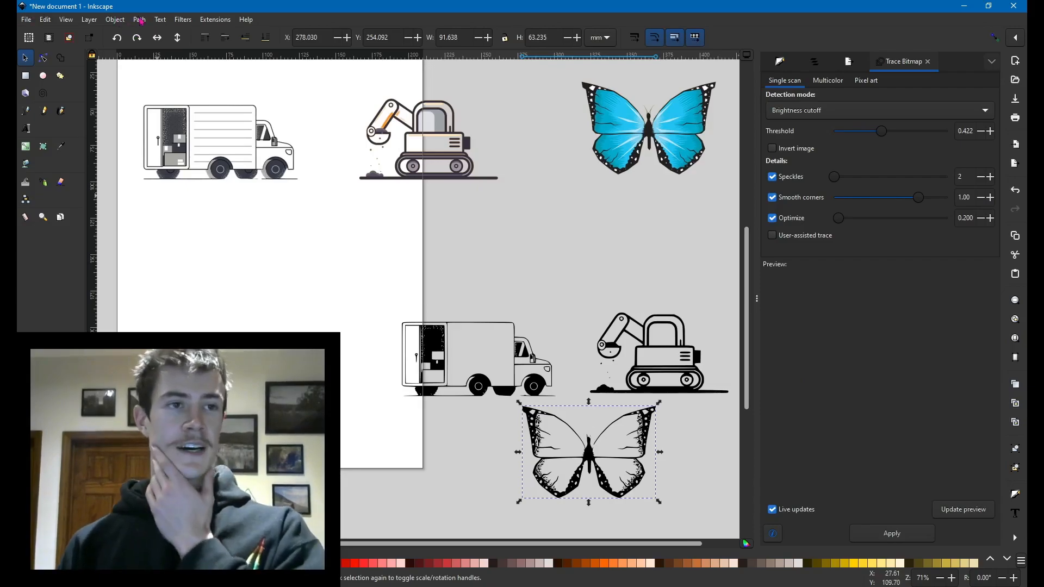
Step: Narrow the Trace Bitmap dialog and arrange the tracings in a row below the page: butterfly, excavator, truck
{"action": "left_click", "coordinate": [140, 20]}
{"action": "left_click", "coordinate": [467, 221]}
{"action": "scroll", "coordinate": [521, 289], "scroll_direction": "down", "scroll_amount": 4}
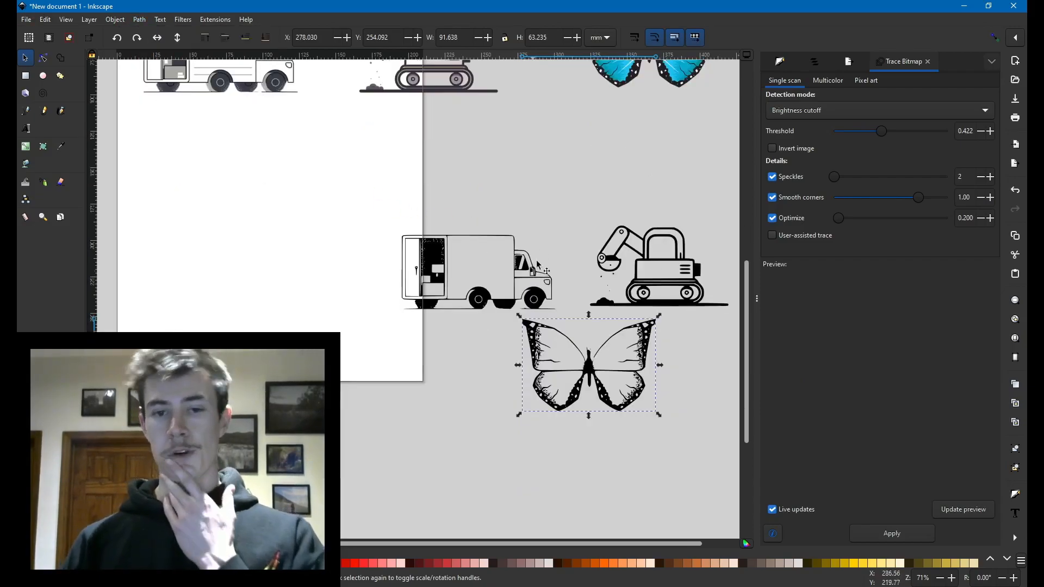
{"action": "left_click_drag", "start_coordinate": [759, 228], "coordinate": [836, 229]}
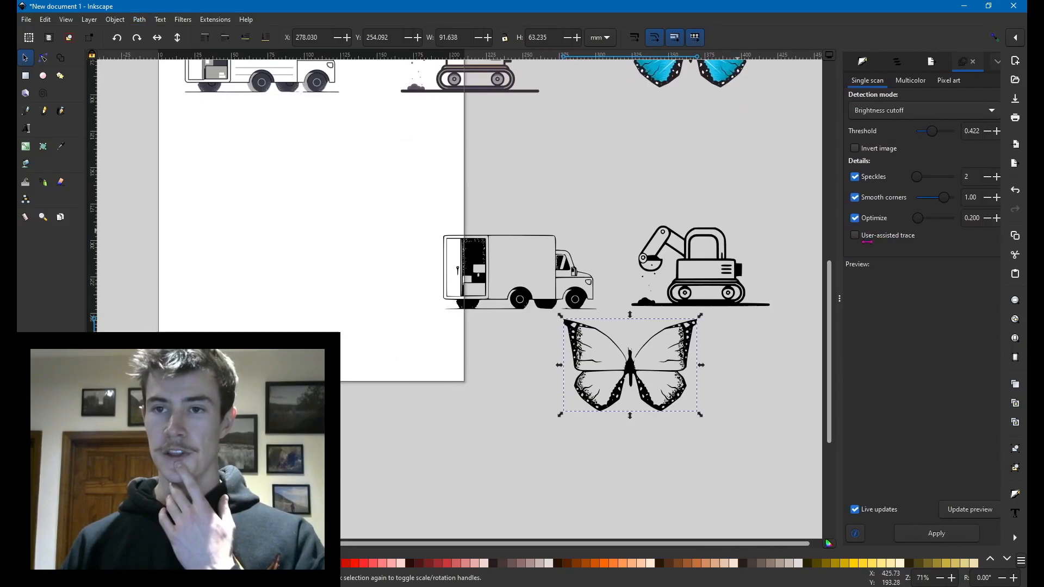
{"action": "scroll", "coordinate": [607, 377], "scroll_direction": "up", "scroll_amount": 4}
{"action": "scroll", "coordinate": [606, 376], "scroll_direction": "down", "scroll_amount": 4}
{"action": "left_click_drag", "start_coordinate": [631, 384], "coordinate": [416, 455]}
{"action": "left_click_drag", "start_coordinate": [714, 283], "coordinate": [604, 464]}
{"action": "left_click_drag", "start_coordinate": [547, 304], "coordinate": [785, 473]}
Step: Select all three tracings and set their flat fill to blue 183adcff
{"action": "left_click_drag", "start_coordinate": [298, 324], "coordinate": [746, 488]}
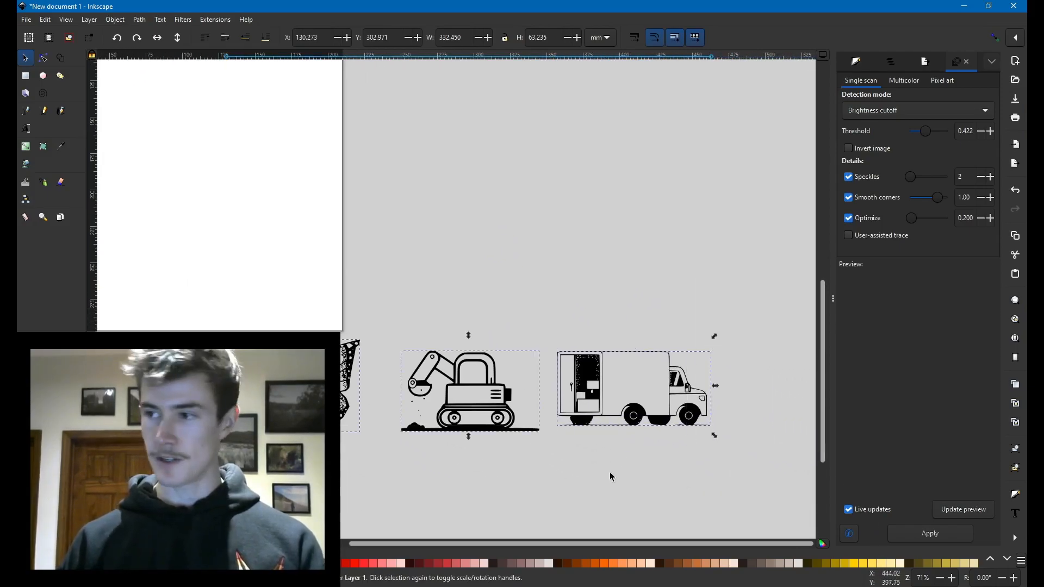
{"action": "left_click_drag", "start_coordinate": [566, 545], "coordinate": [499, 548]}
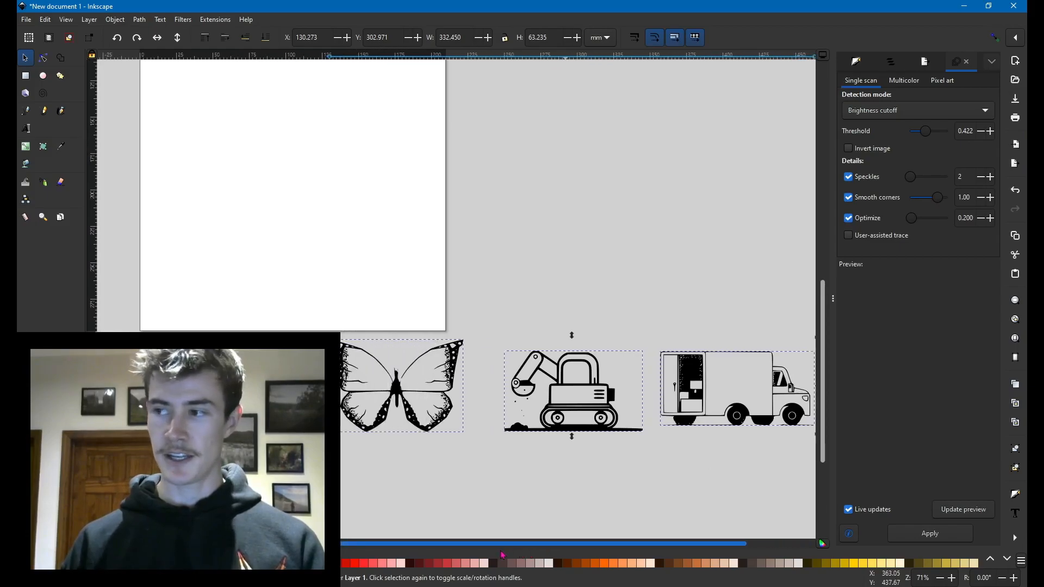
{"action": "key", "text": "ctrl+shift+f"}
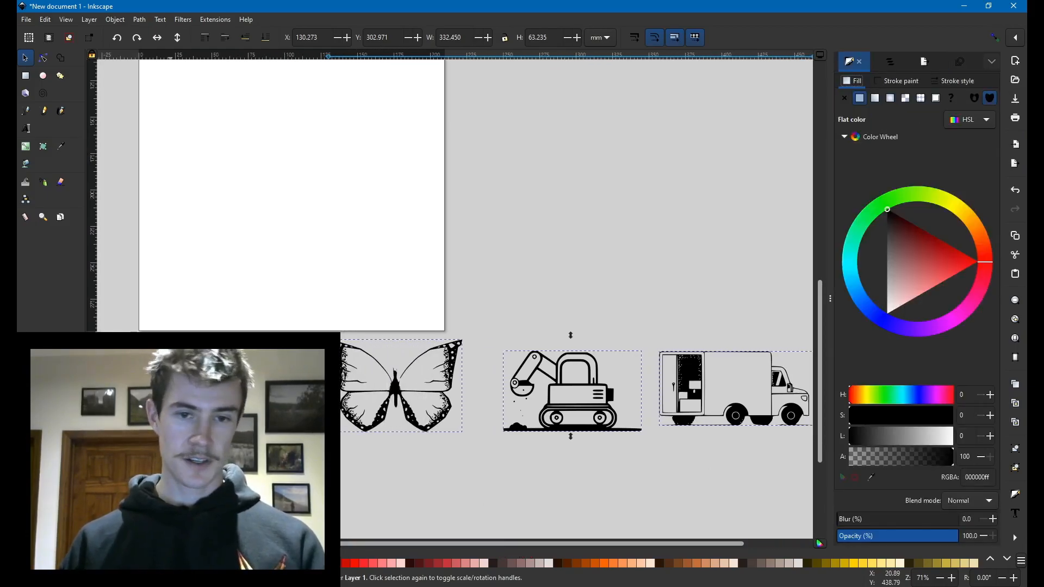
{"action": "left_click", "coordinate": [871, 322]}
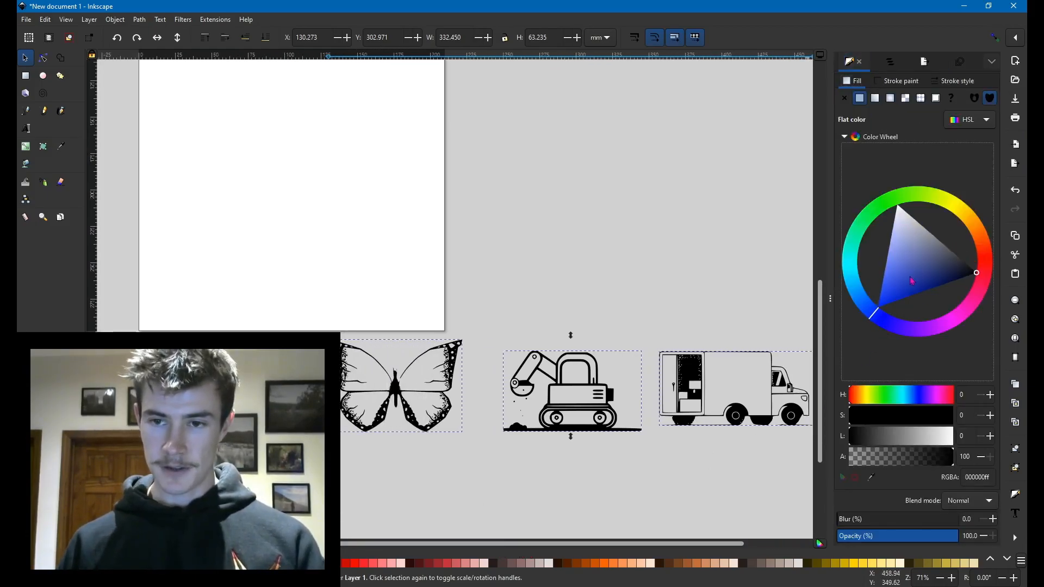
{"action": "left_click", "coordinate": [895, 297]}
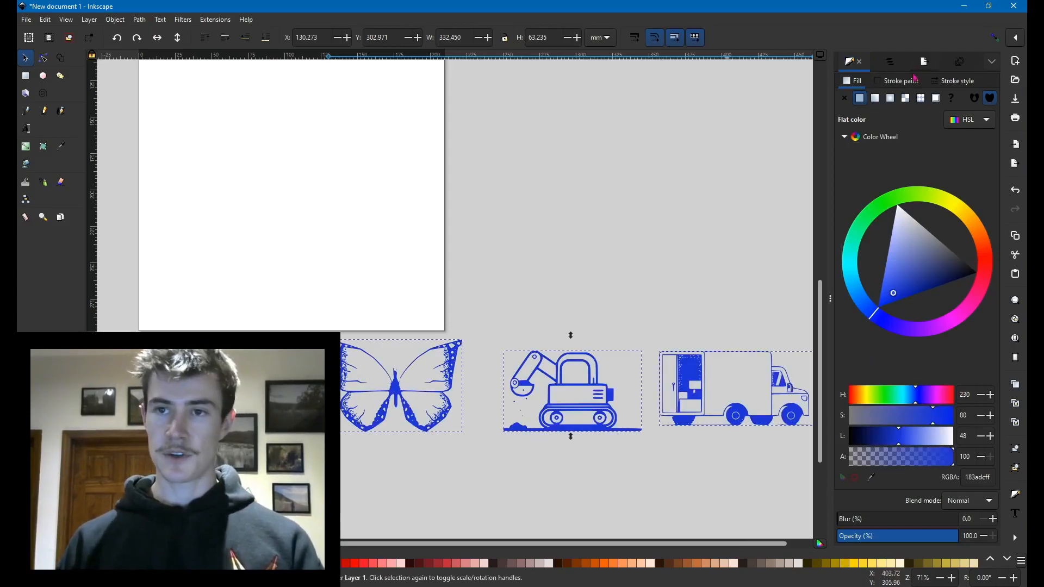
Step: Give the three selected tracings a flat dark orange stroke, colour b67a00ff
{"action": "left_click", "coordinate": [904, 86]}
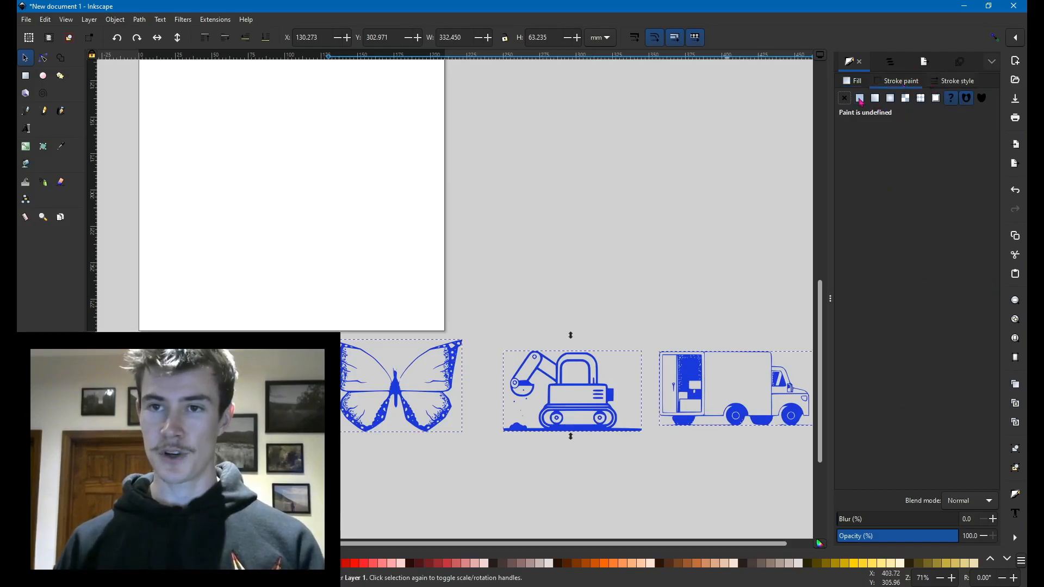
{"action": "left_click", "coordinate": [861, 99]}
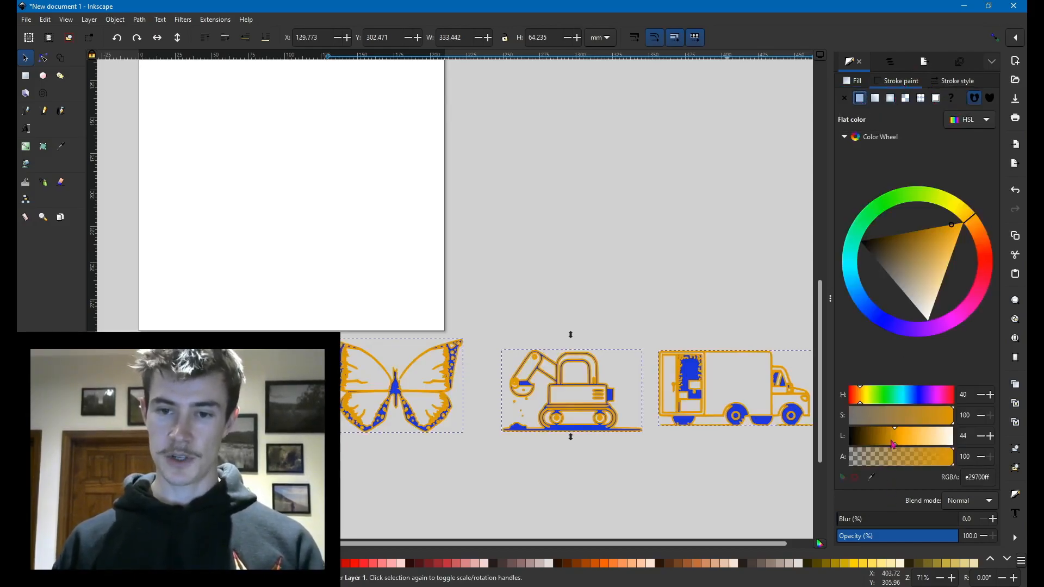
{"action": "left_click_drag", "start_coordinate": [896, 440], "coordinate": [888, 440]}
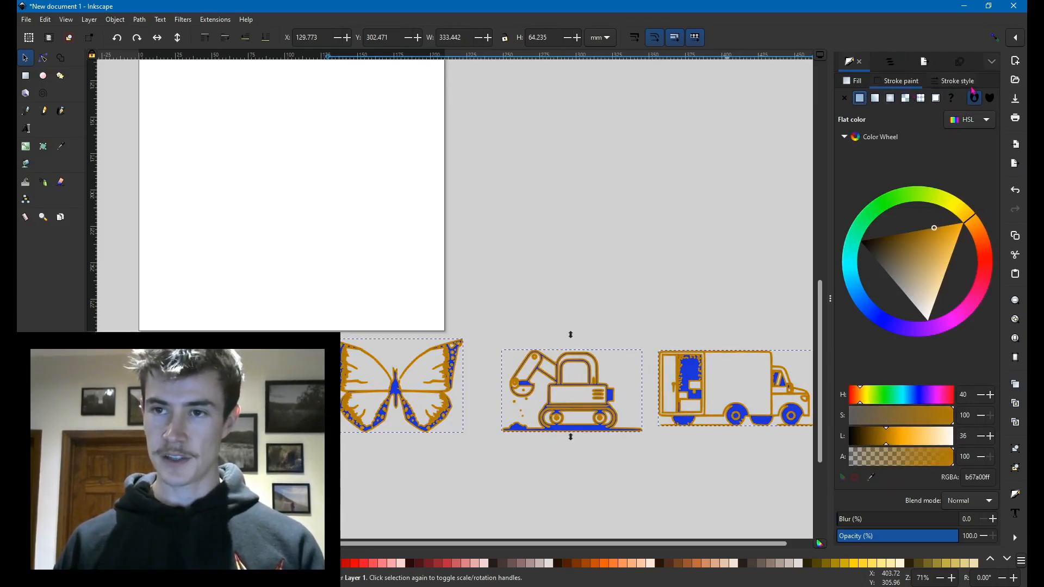
Step: Try a 0.2 mm stroke width on the tracings, set it to 0.400 mm, and deselect them
{"action": "left_click", "coordinate": [951, 82]}
{"action": "type", "text": "0.2"}
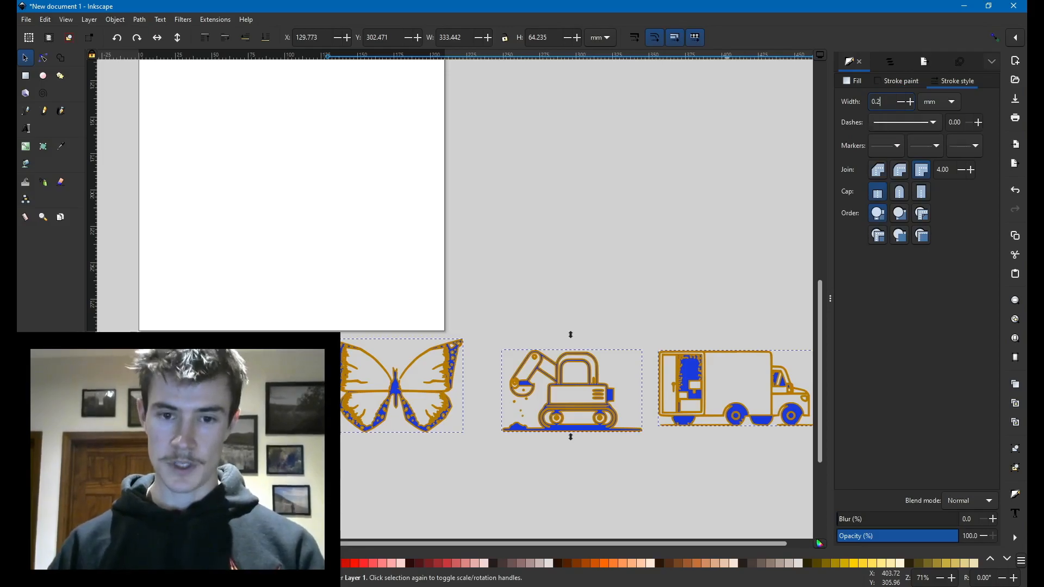
{"action": "key", "text": "Return"}
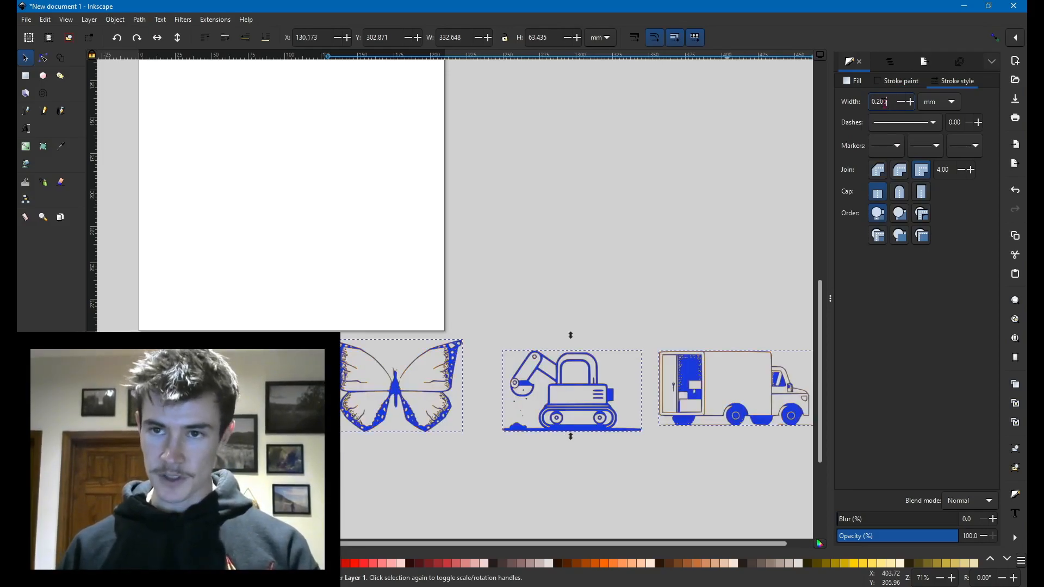
{"action": "scroll", "coordinate": [887, 102], "scroll_direction": "up", "scroll_amount": 2}
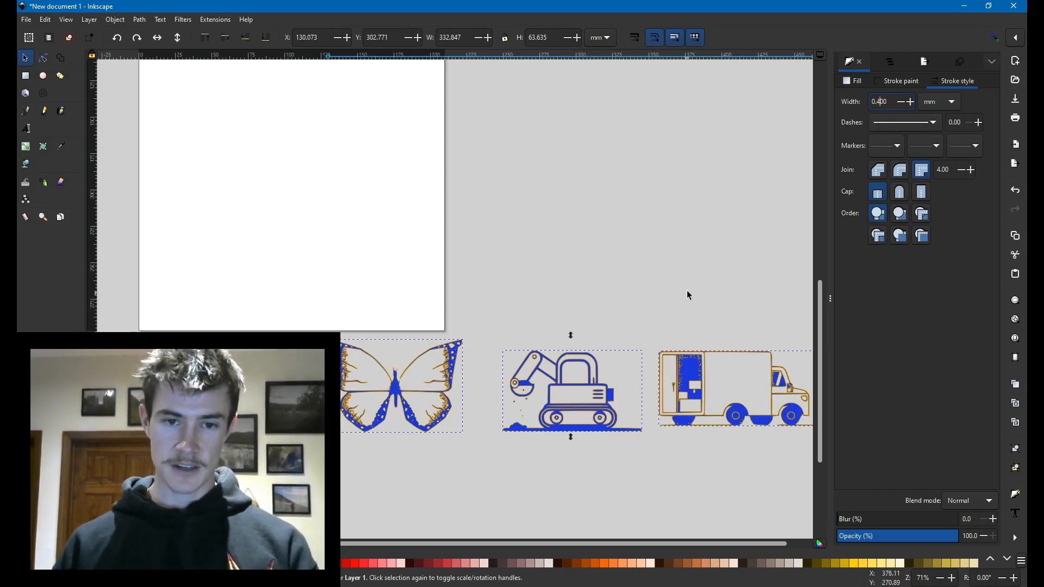
{"action": "left_click", "coordinate": [709, 324]}
Step: Collapse the docked Fill and Stroke dialog to widen the canvas around the three recoloured tracings
{"action": "mouse_move", "coordinate": [616, 550]}
{"action": "left_mouse_down"}
{"action": "mouse_move", "coordinate": [639, 551]}
{"action": "mouse_move", "coordinate": [625, 551]}
{"action": "left_mouse_up"}
{"action": "scroll", "coordinate": [618, 519], "scroll_direction": "down", "scroll_amount": 4}
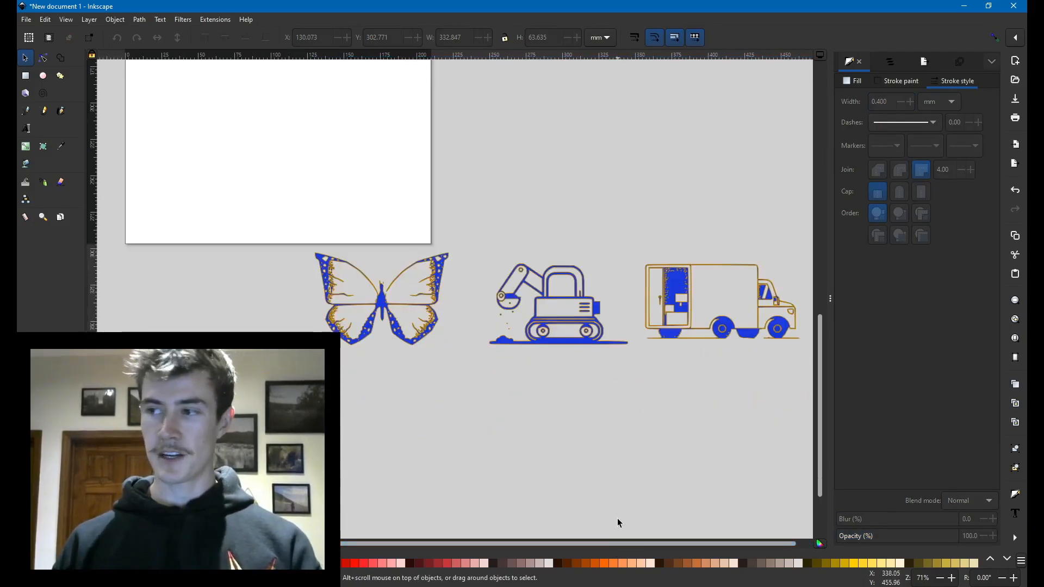
{"action": "scroll", "coordinate": [618, 520], "scroll_direction": "down", "scroll_amount": 4}
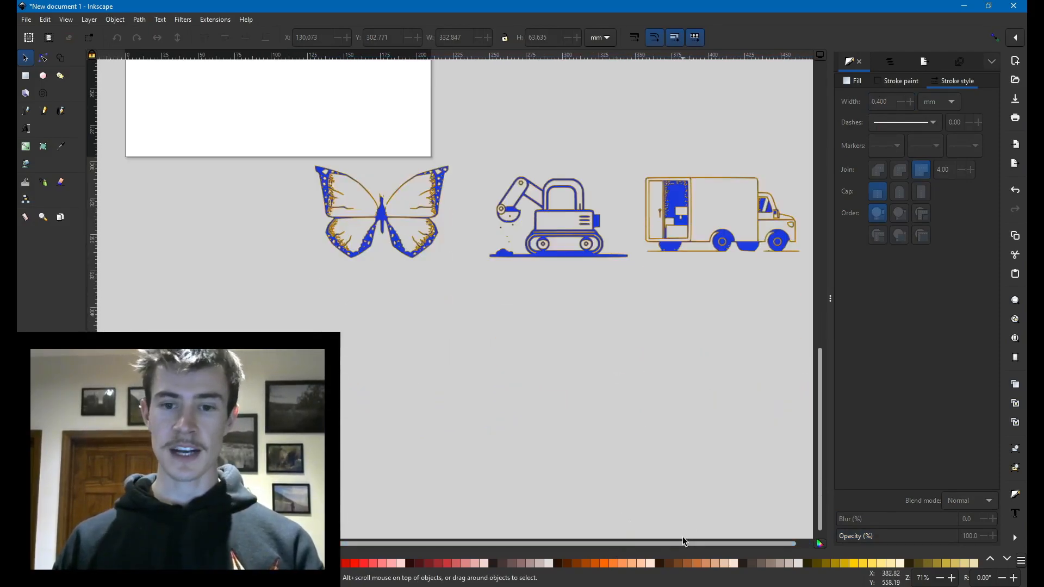
{"action": "left_click_drag", "start_coordinate": [715, 546], "coordinate": [730, 549]}
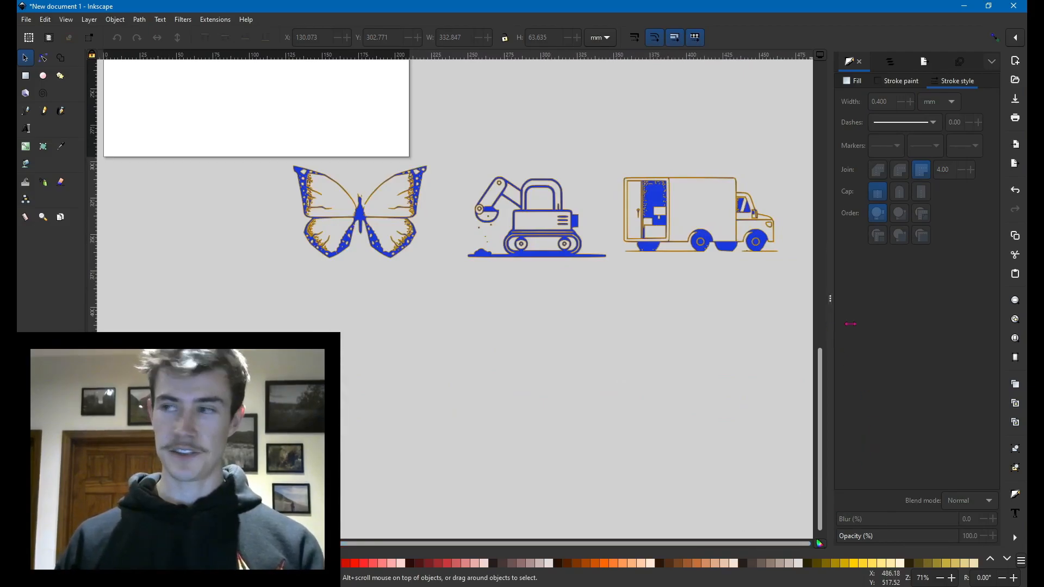
{"action": "left_click_drag", "start_coordinate": [831, 299], "coordinate": [995, 298]}
{"action": "scroll", "coordinate": [719, 331], "scroll_direction": "up", "scroll_amount": 4}
{"action": "scroll", "coordinate": [725, 341], "scroll_direction": "down", "scroll_amount": 4}
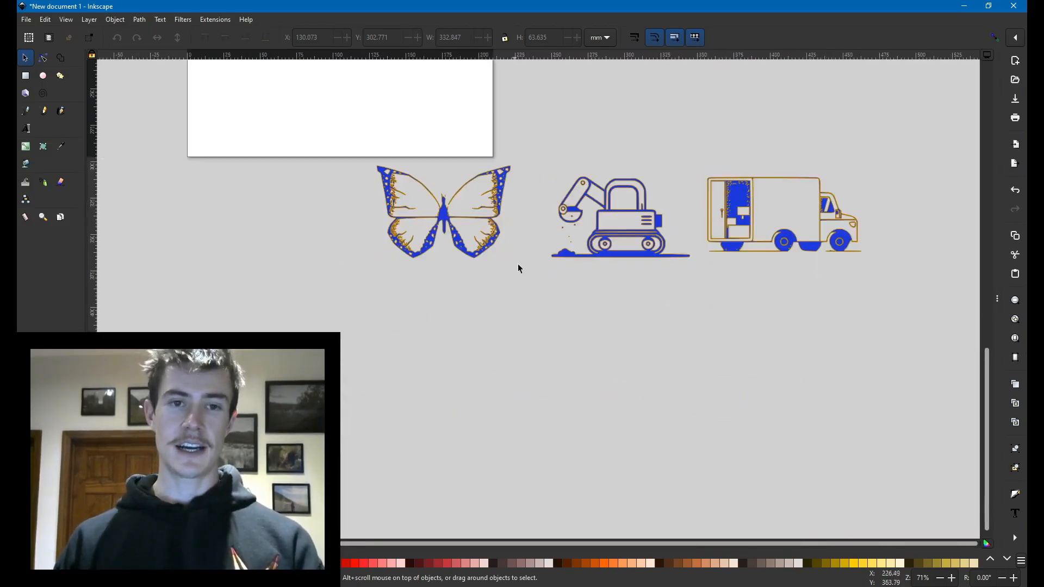
{"action": "scroll", "coordinate": [502, 359], "scroll_direction": "up", "scroll_amount": 4}
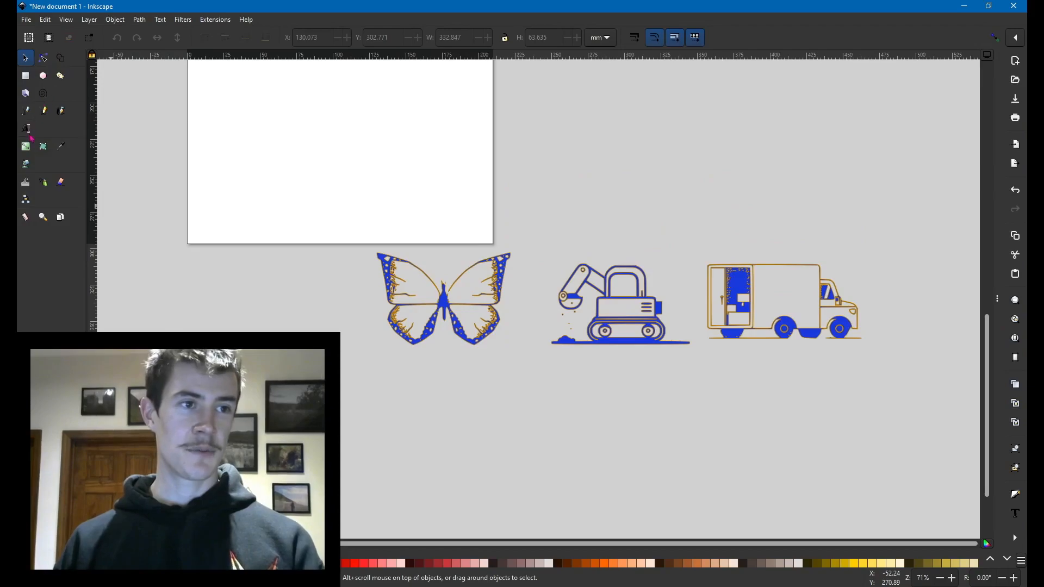
Step: Add the heading "Design" in 64 pt Arial below the butterfly tracing
{"action": "left_click", "coordinate": [26, 130]}
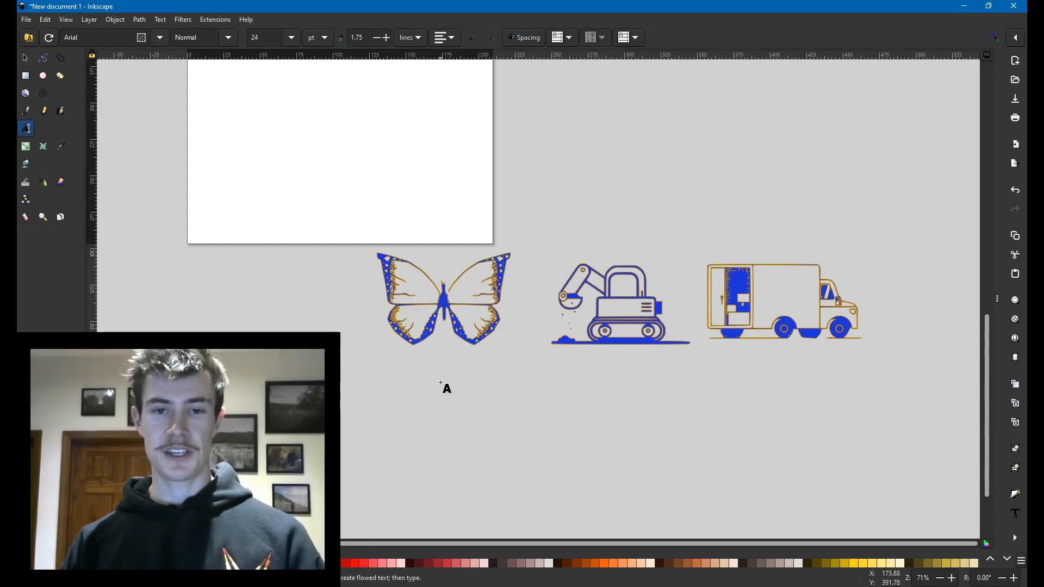
{"action": "left_click", "coordinate": [377, 388]}
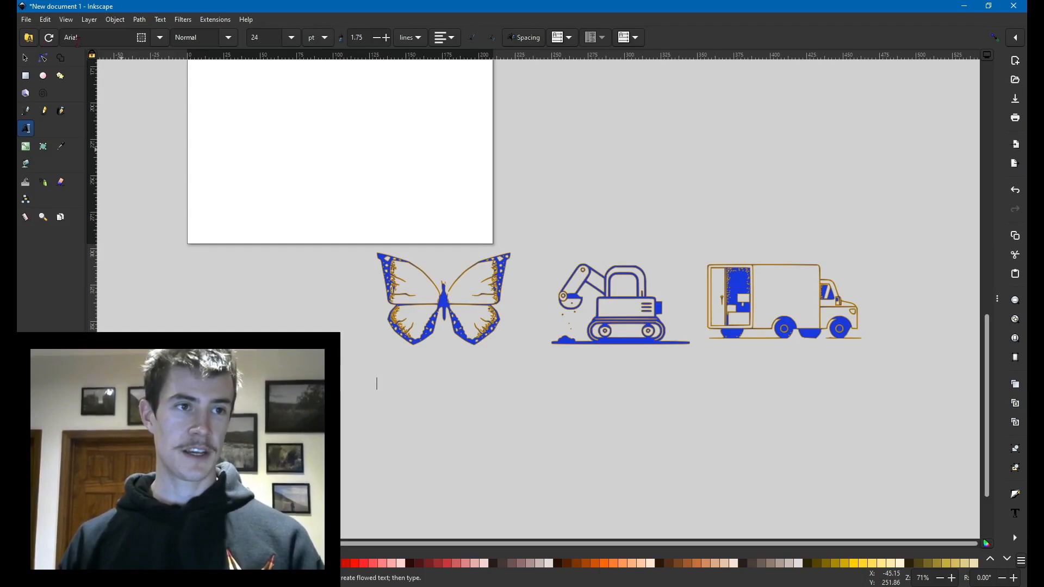
{"action": "left_click", "coordinate": [292, 40]}
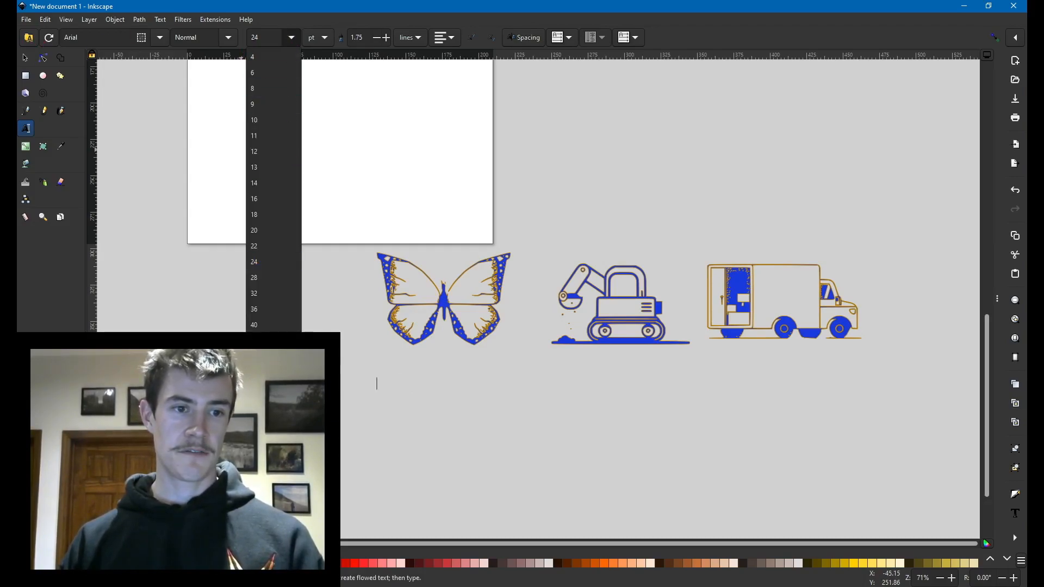
{"action": "left_click", "coordinate": [272, 372]}
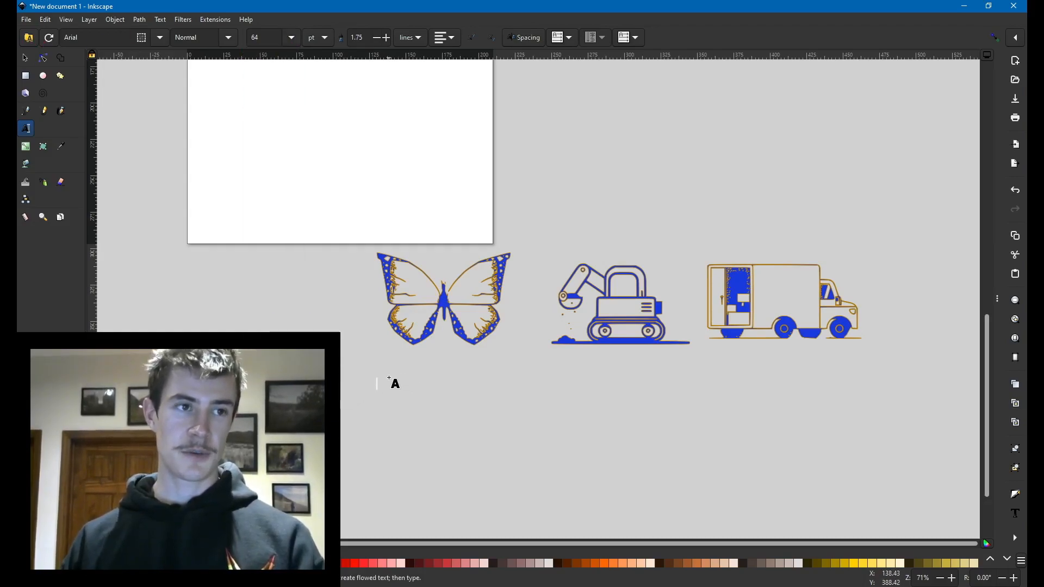
{"action": "type", "text": "Design"}
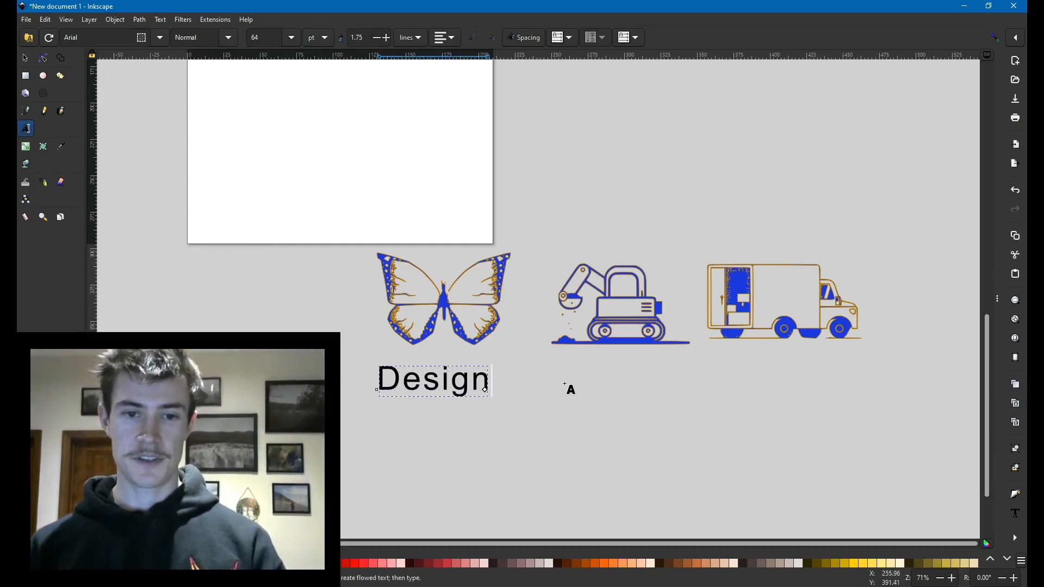
Step: Add the headings "Build" below the excavator and "Deliver" below the truck as separate text objects
{"action": "left_click", "coordinate": [569, 381]}
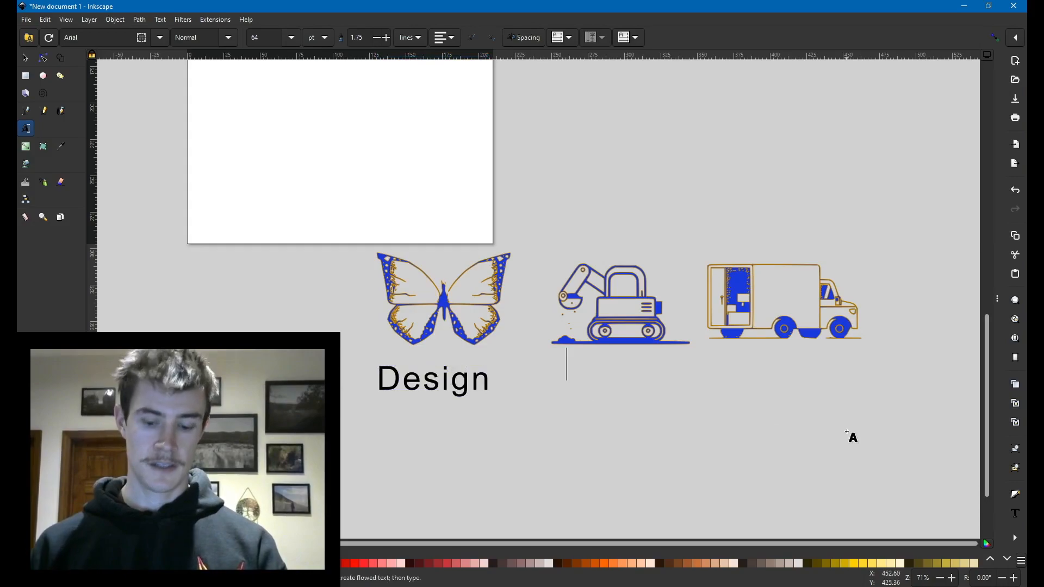
{"action": "type", "text": "Build"}
{"action": "left_click", "coordinate": [728, 383]}
{"action": "type", "text": "Deliver"}
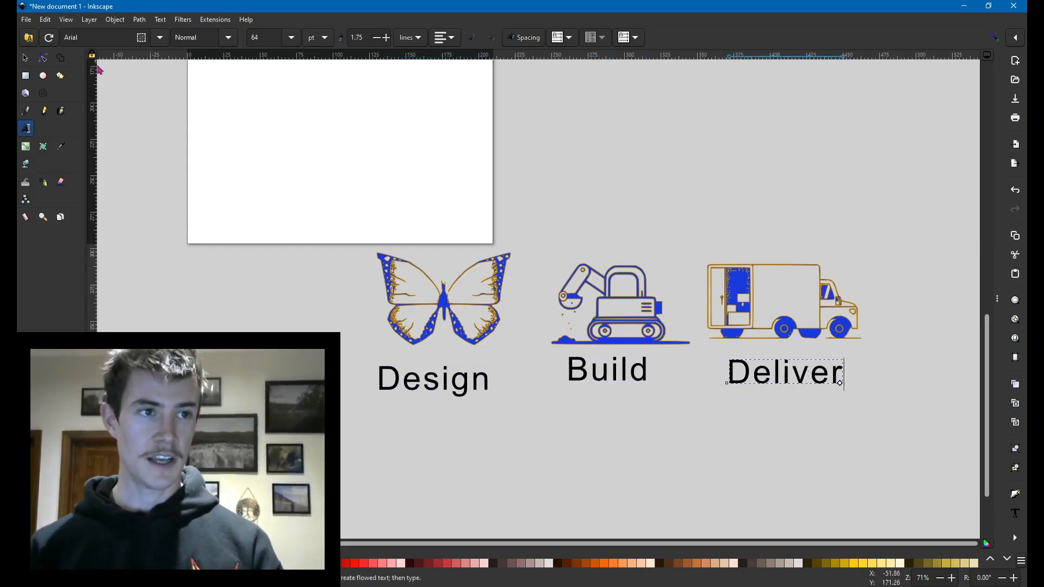
Step: Add the two-line 24 pt description "this is how we design / our butterfly mugs.." below the Design heading
{"action": "left_click", "coordinate": [372, 438]}
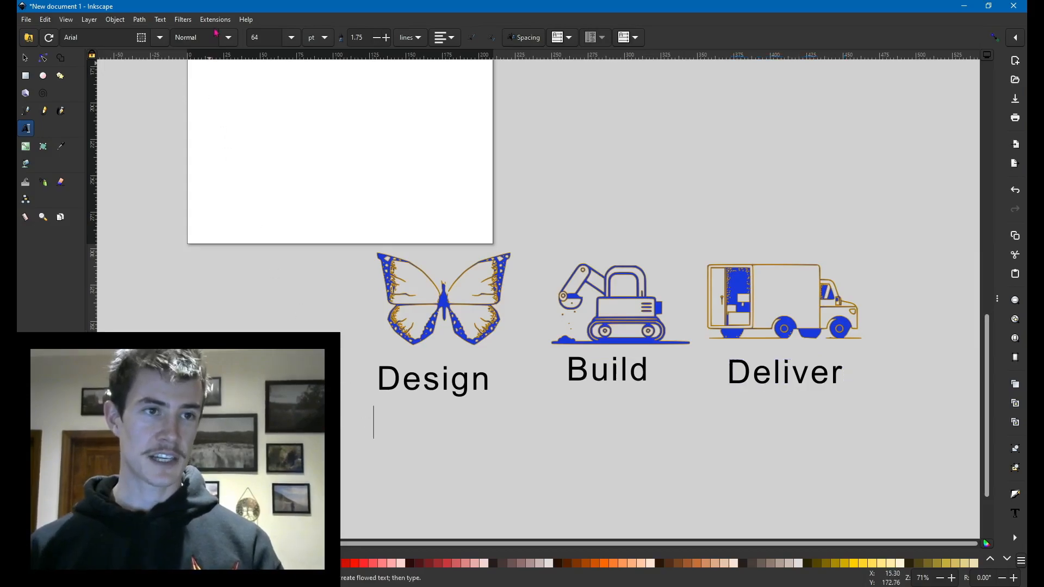
{"action": "left_click", "coordinate": [292, 37]}
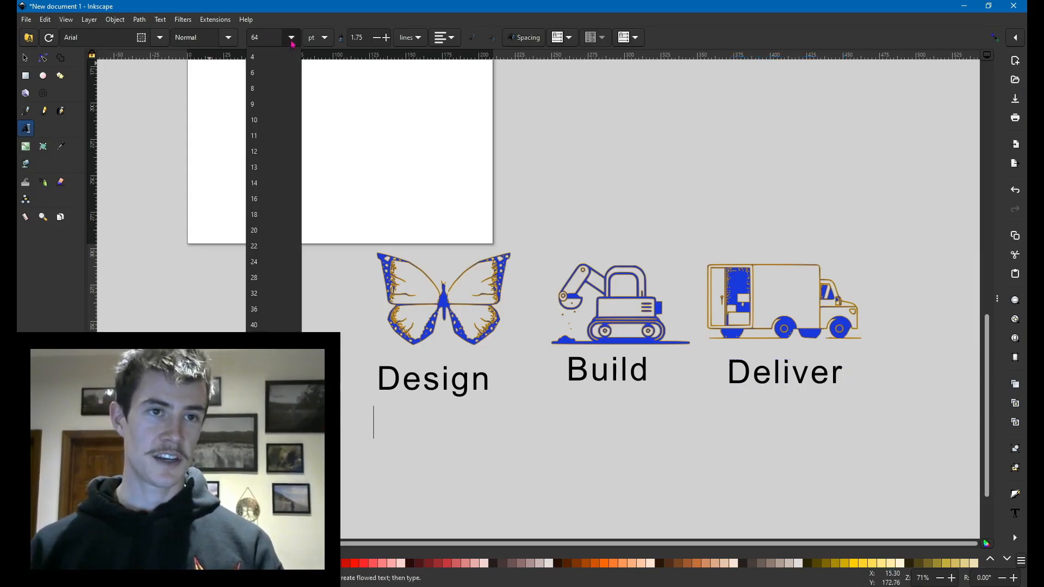
{"action": "left_click", "coordinate": [272, 261]}
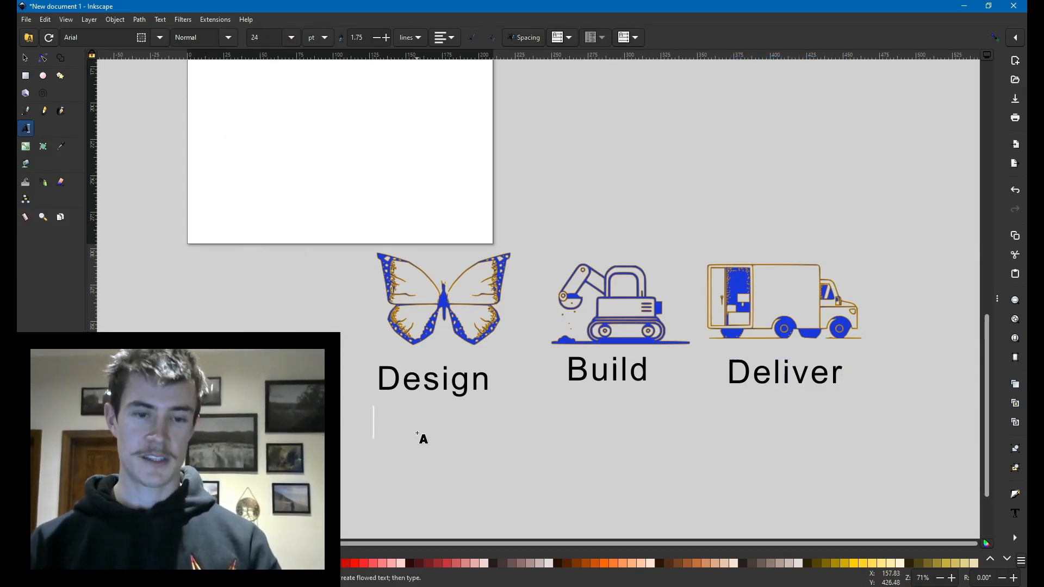
{"action": "type", "text": "this is ho"}
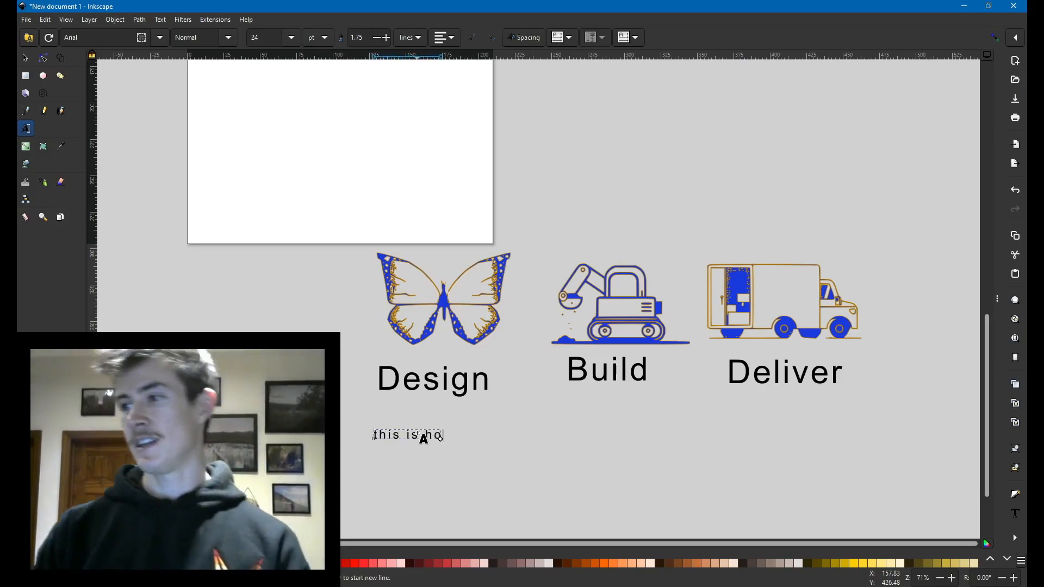
{"action": "type", "text": "w we design "}
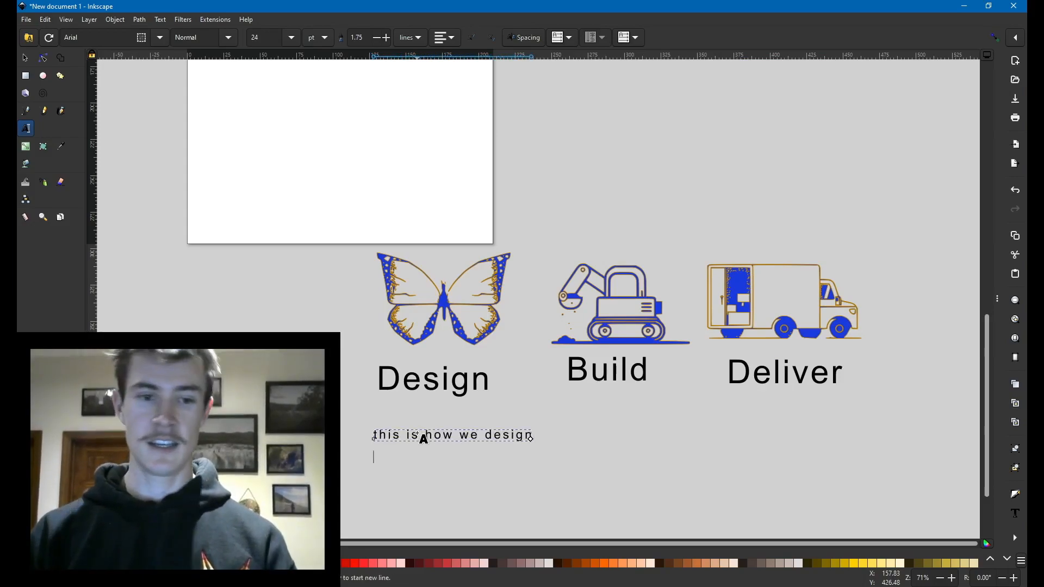
{"action": "type", "text": "our butterfly mugs.."}
Step: Add the three-line description "Built with the / firmest of NC / clay" below the Build heading
{"action": "left_click", "coordinate": [567, 422]}
{"action": "type", "text": "Built with th"}
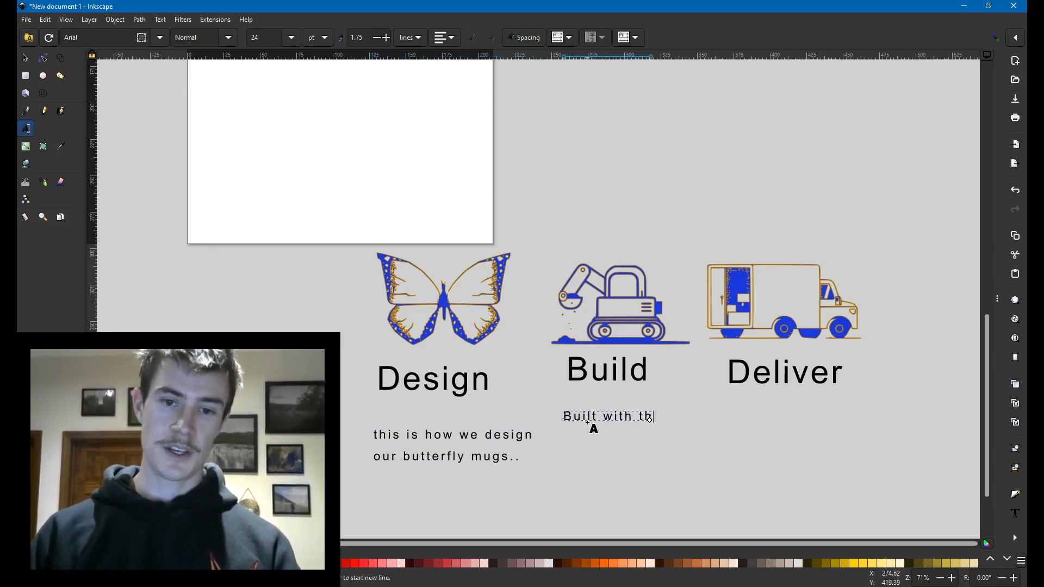
{"action": "type", "text": "e firmest"}
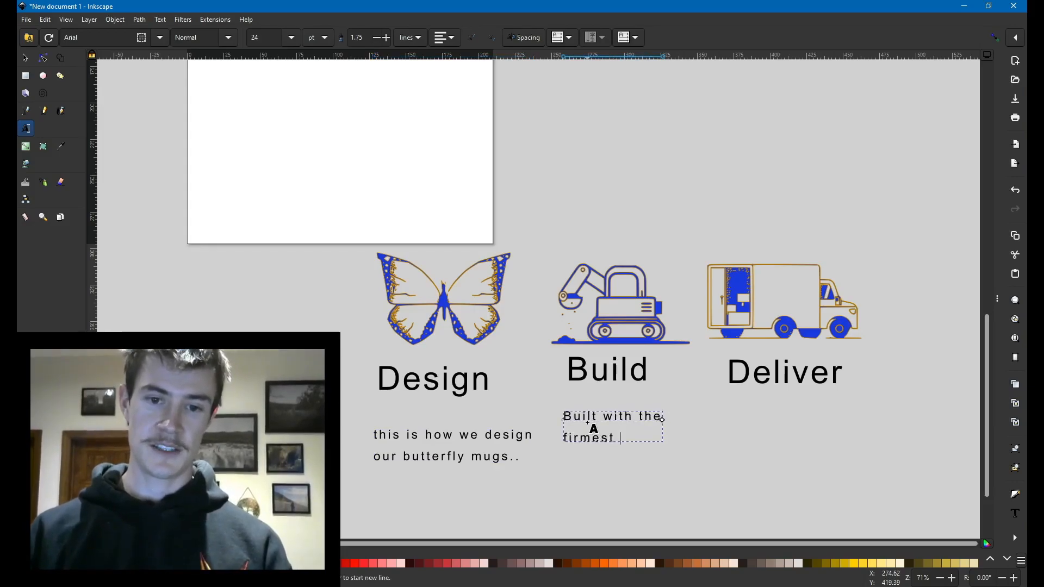
{"action": "type", "text": " of NC clay"}
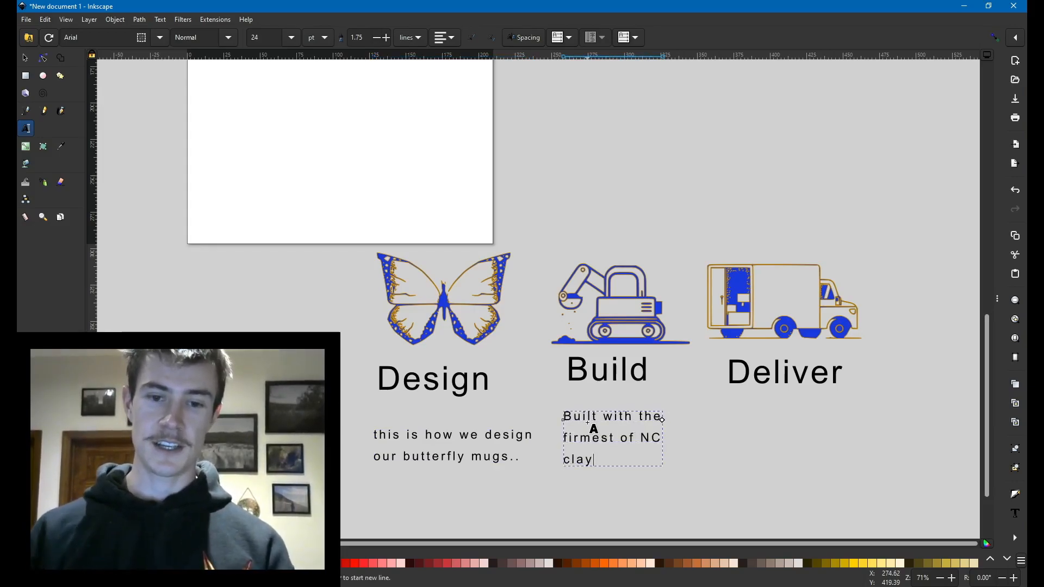
Step: Add the three-line description "Delivered to you / door within one / week of order" below the Deliver heading, then leave text editing and deselect it
{"action": "left_click", "coordinate": [735, 426]}
{"action": "type", "text": "D"}
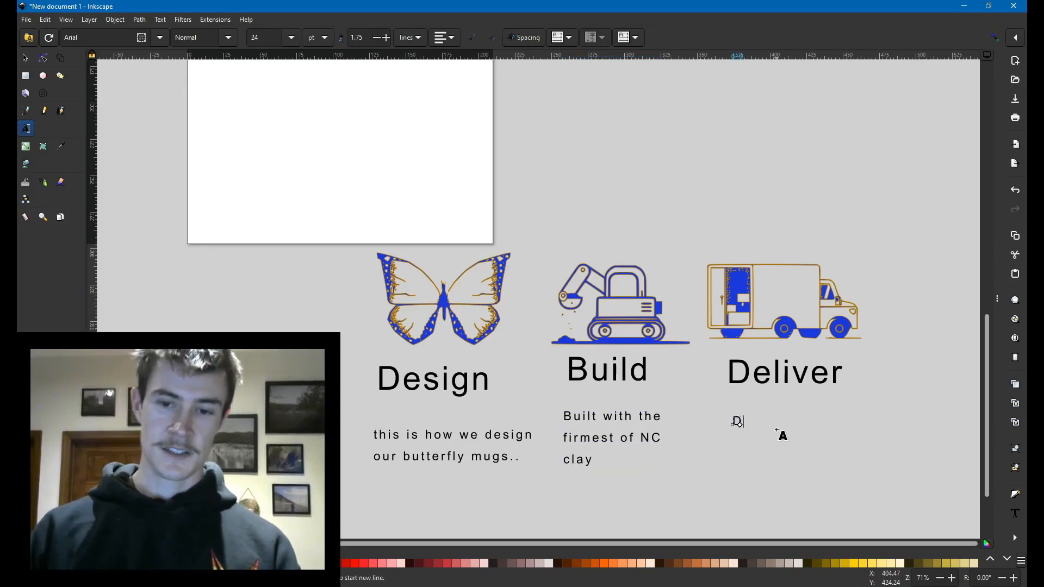
{"action": "type", "text": "elivered to you"}
{"action": "key", "text": "Return"}
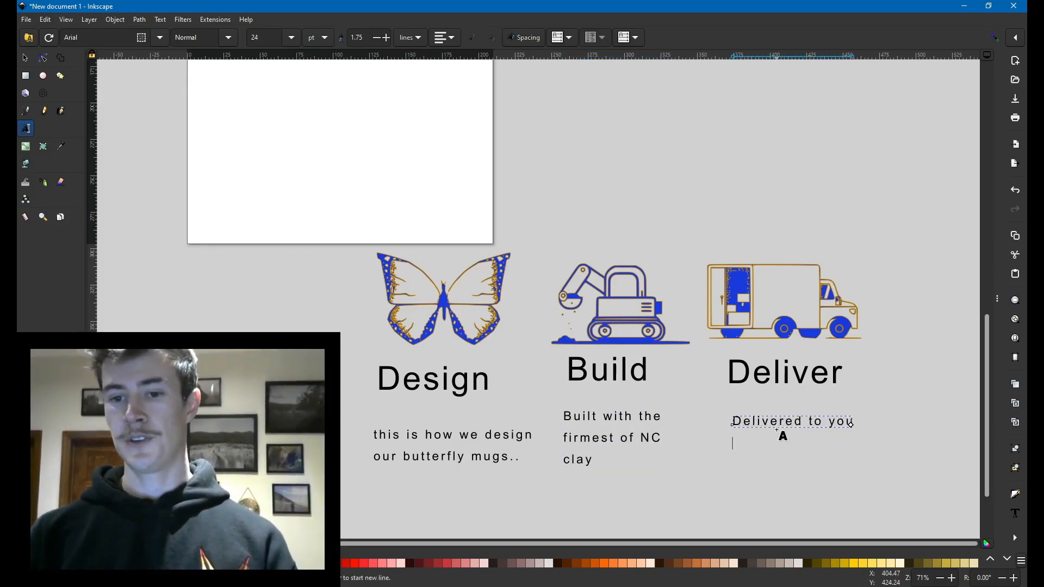
{"action": "type", "text": "door within one week of order"}
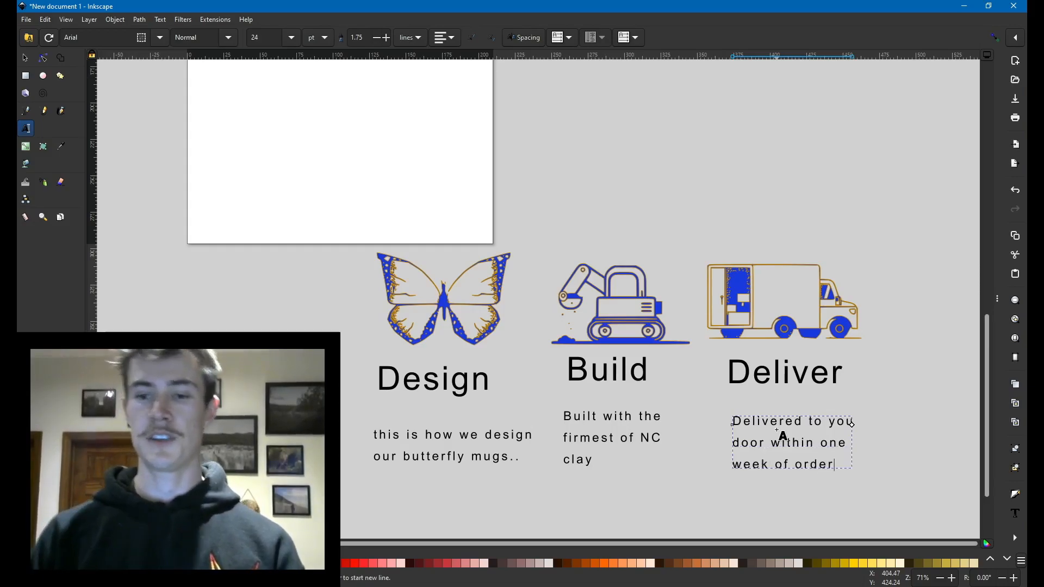
{"action": "left_click", "coordinate": [25, 57]}
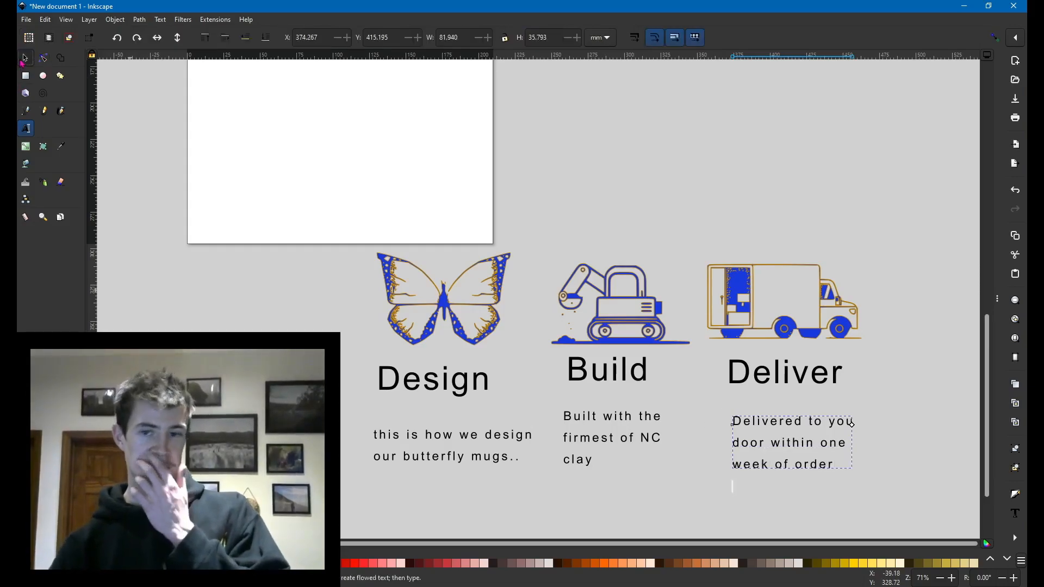
{"action": "left_click", "coordinate": [587, 148]}
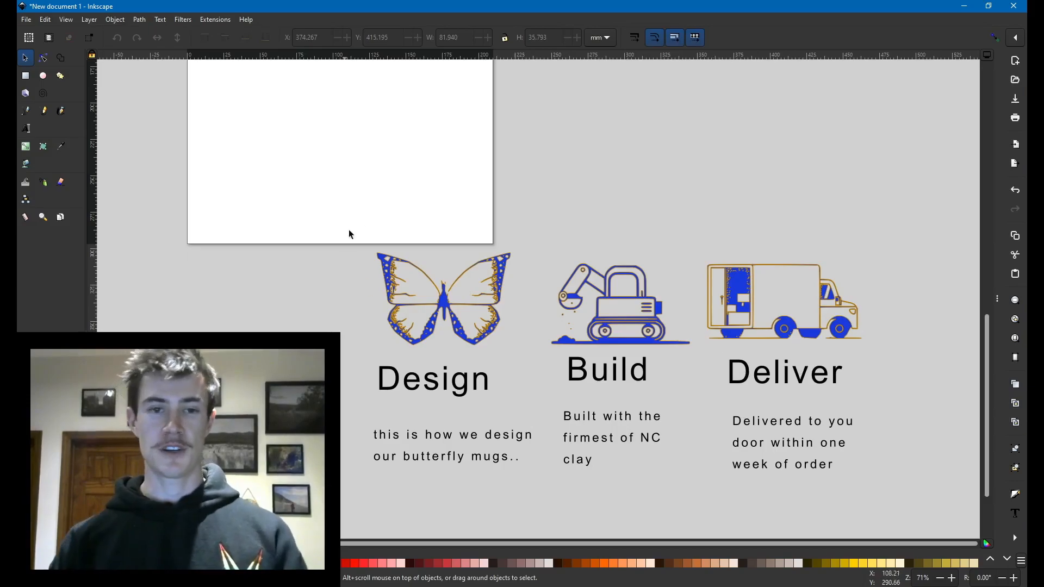
Step: Move the butterfly tracing about 9 mm left and 2 mm down, above the Design heading
{"action": "left_click_drag", "start_coordinate": [337, 210], "coordinate": [816, 171]}
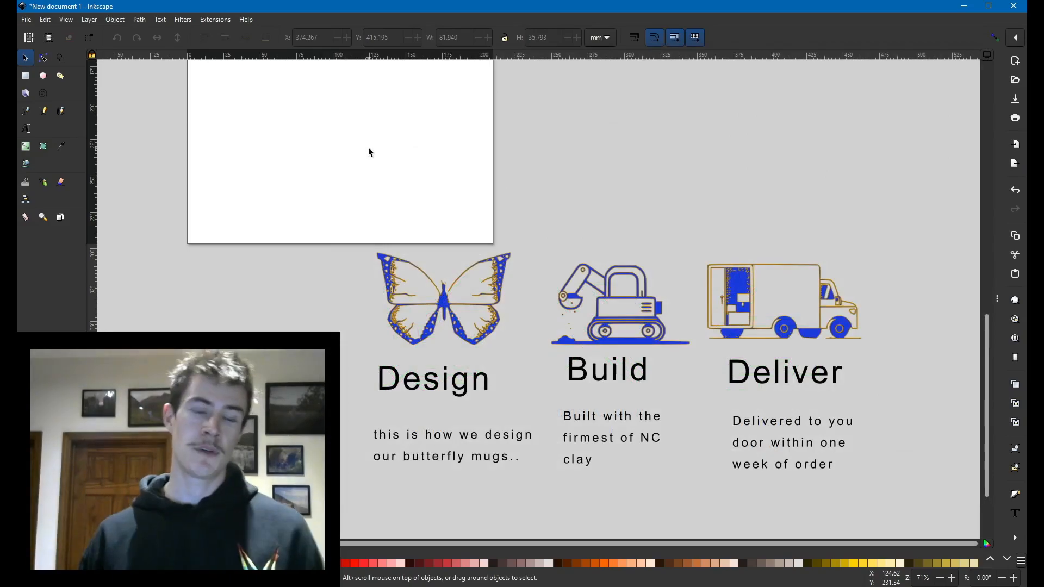
{"action": "left_click", "coordinate": [433, 334]}
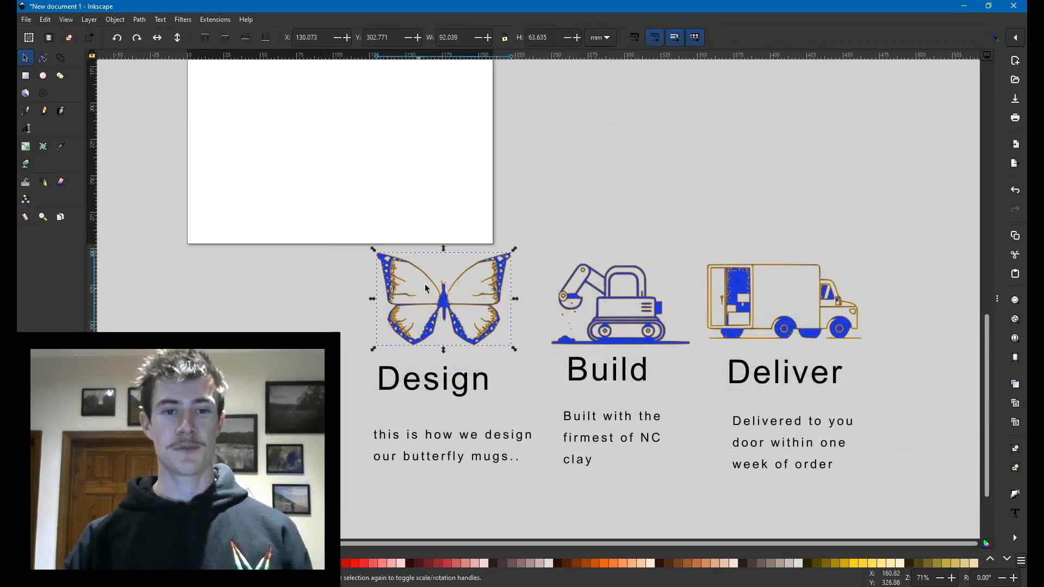
{"action": "mouse_move", "coordinate": [441, 299]}
{"action": "left_mouse_down"}
{"action": "mouse_move", "coordinate": [440, 233]}
{"action": "mouse_move", "coordinate": [414, 134]}
{"action": "mouse_move", "coordinate": [449, 297]}
{"action": "mouse_move", "coordinate": [391, 173]}
{"action": "mouse_move", "coordinate": [433, 324]}
{"action": "mouse_move", "coordinate": [433, 312]}
{"action": "left_mouse_up"}
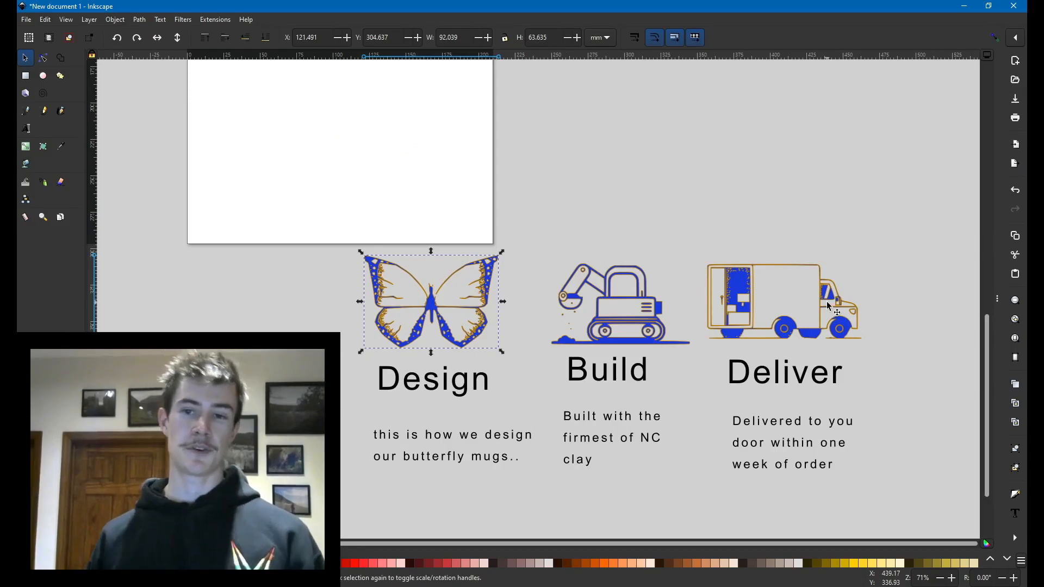